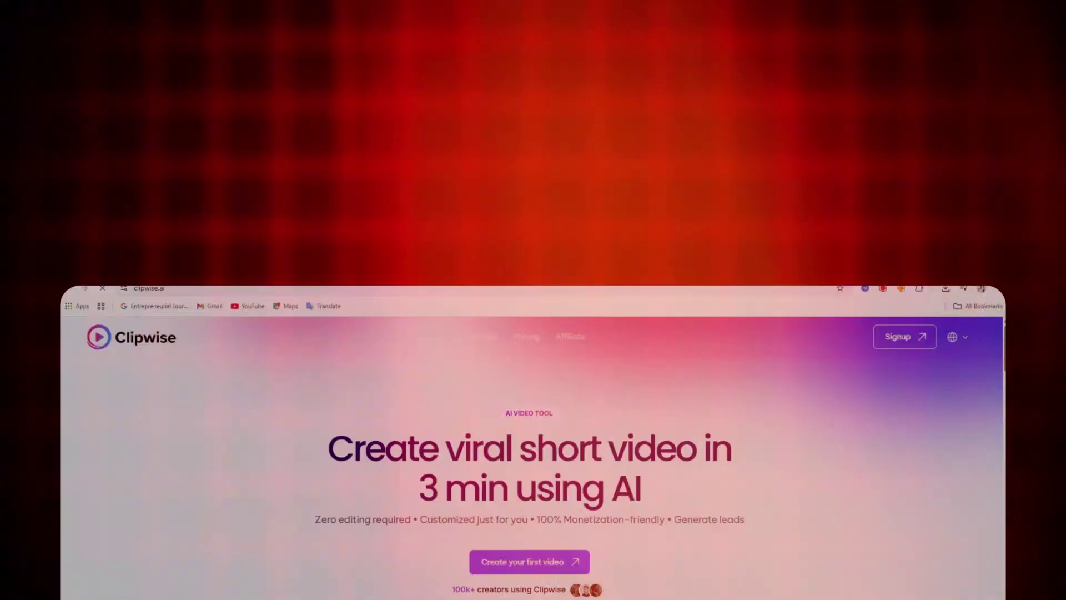
# Browse the Clipwise landing page and sign up to reach the video creation dashboard
pyautogui.scroll(-10, 611, 309)
pyautogui.scroll(-5, 611, 309)
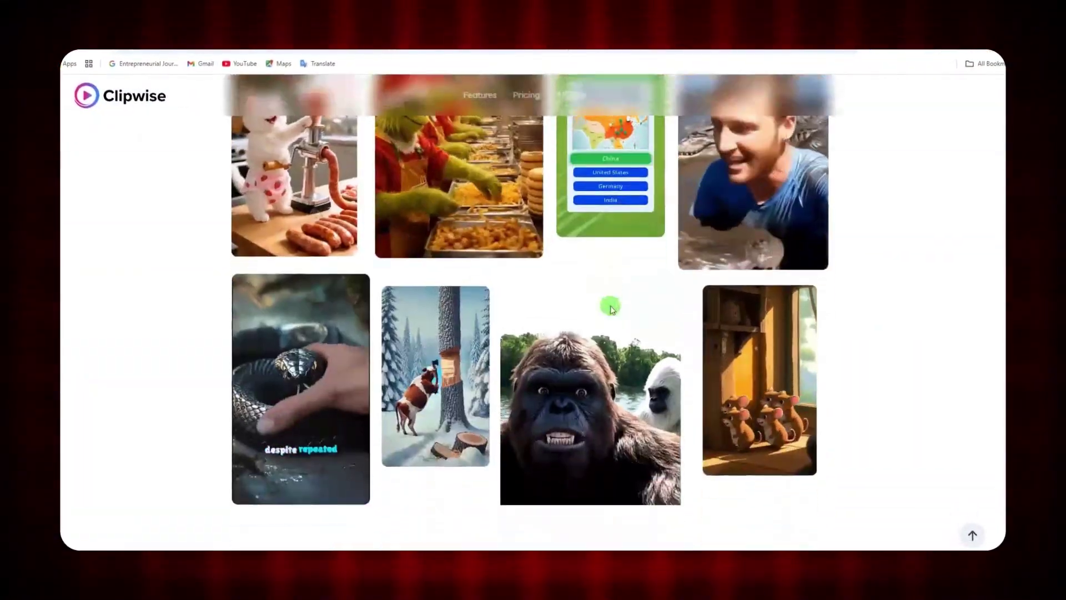
pyautogui.scroll(-8, 613, 309)
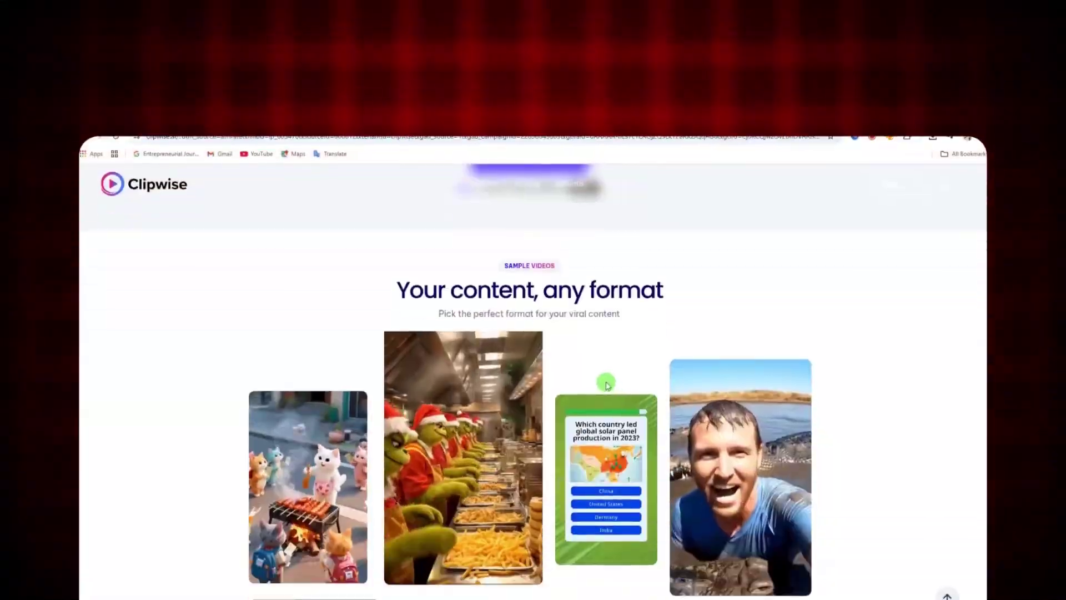
pyautogui.scroll(-6, 607, 383)
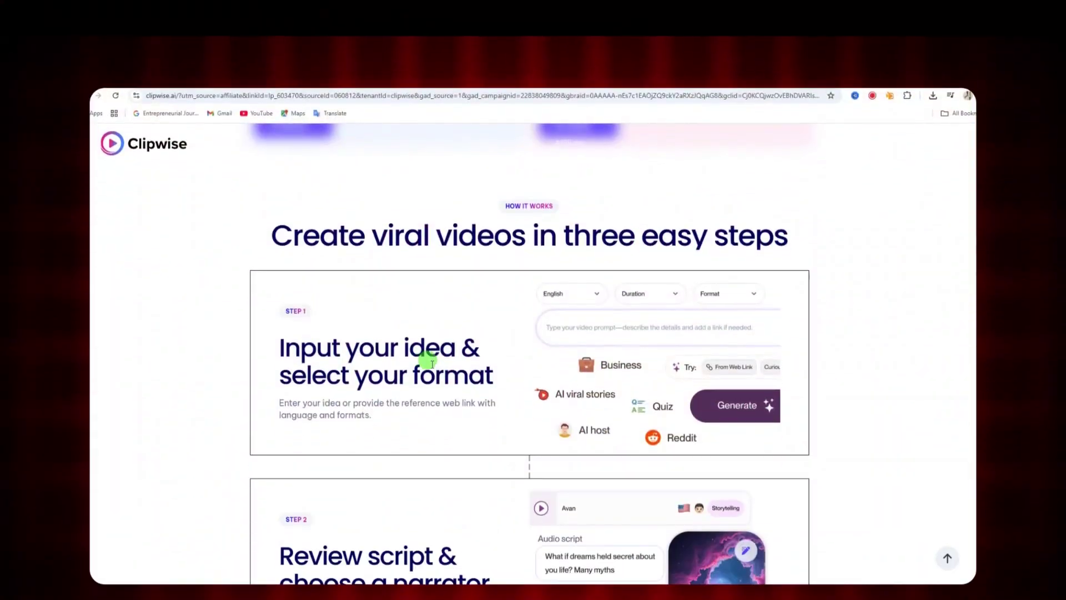
pyautogui.scroll(-4, 431, 329)
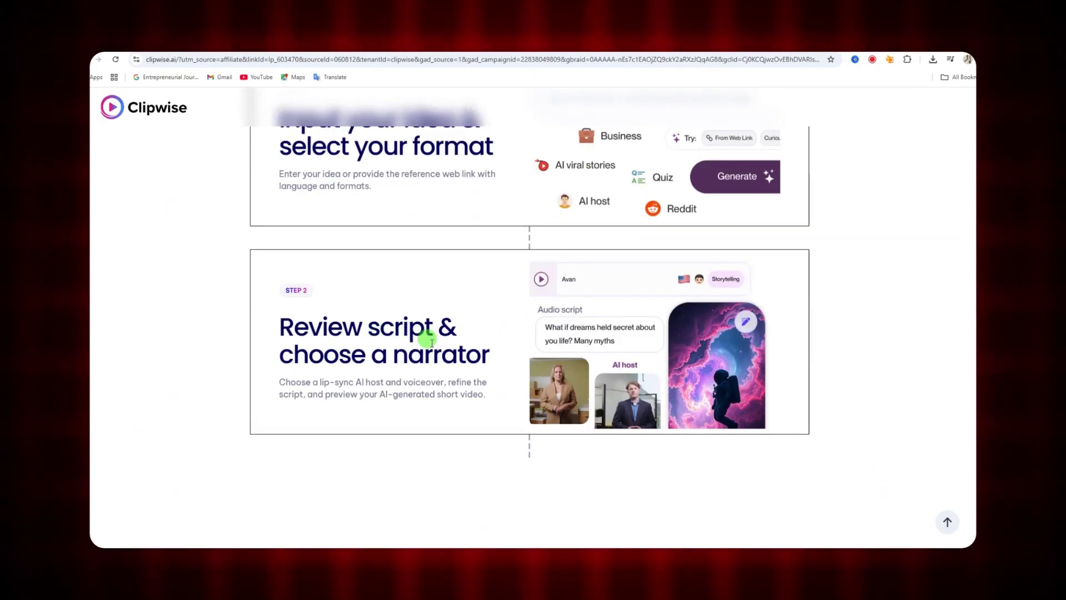
pyautogui.scroll(-3, 429, 342)
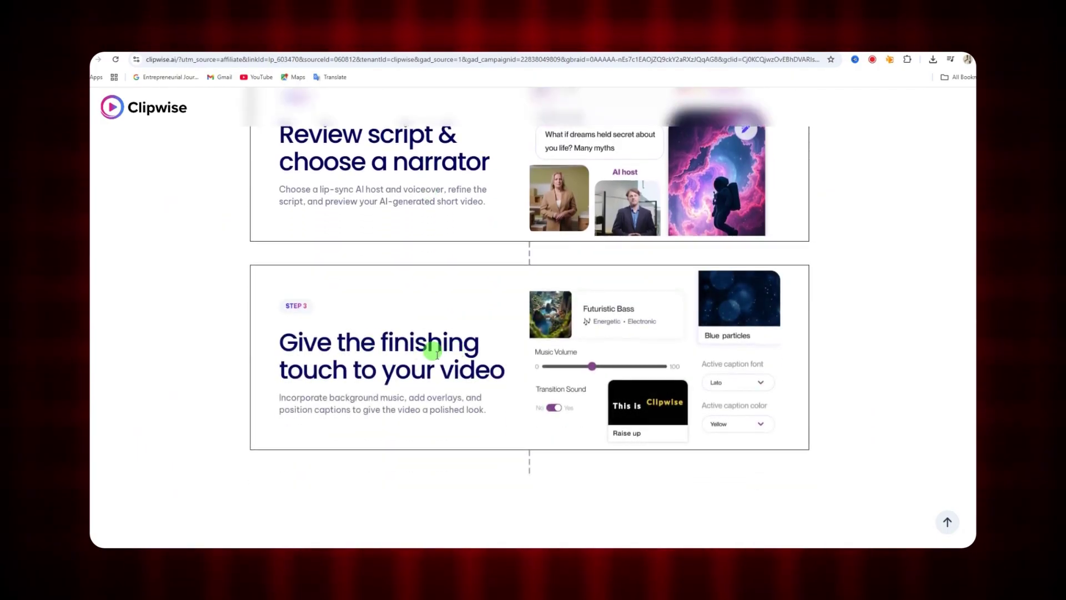
pyautogui.scroll(-3, 428, 352)
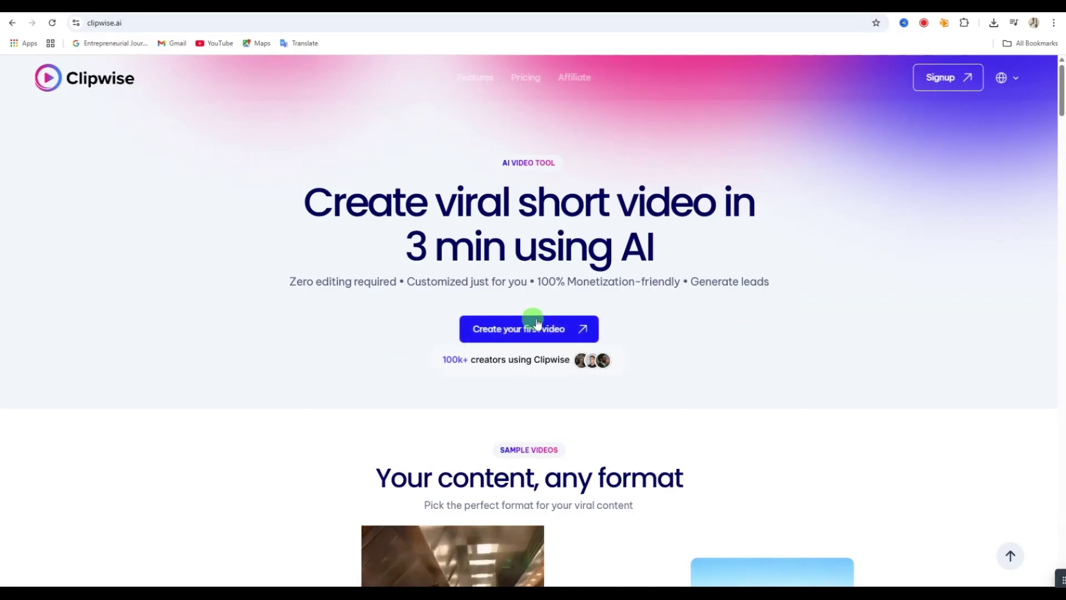
pyautogui.click(936, 76)
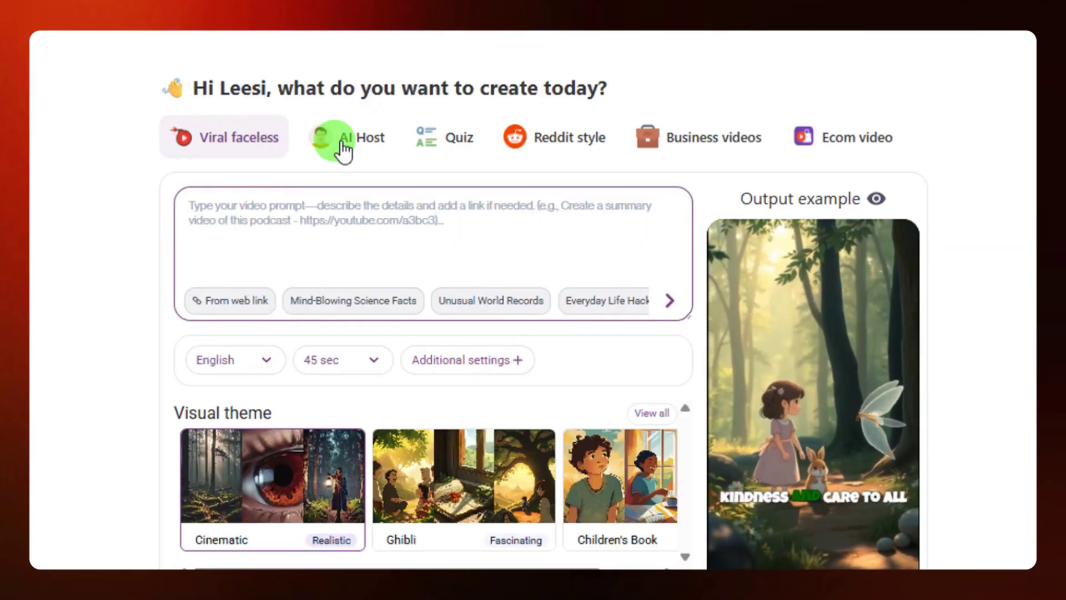
# Preview the AI Host, Quiz, Reddit, Business and Ecom formats, then return to Viral faceless
pyautogui.click(364, 143)
pyautogui.click(454, 140)
pyautogui.click(555, 138)
pyautogui.click(652, 143)
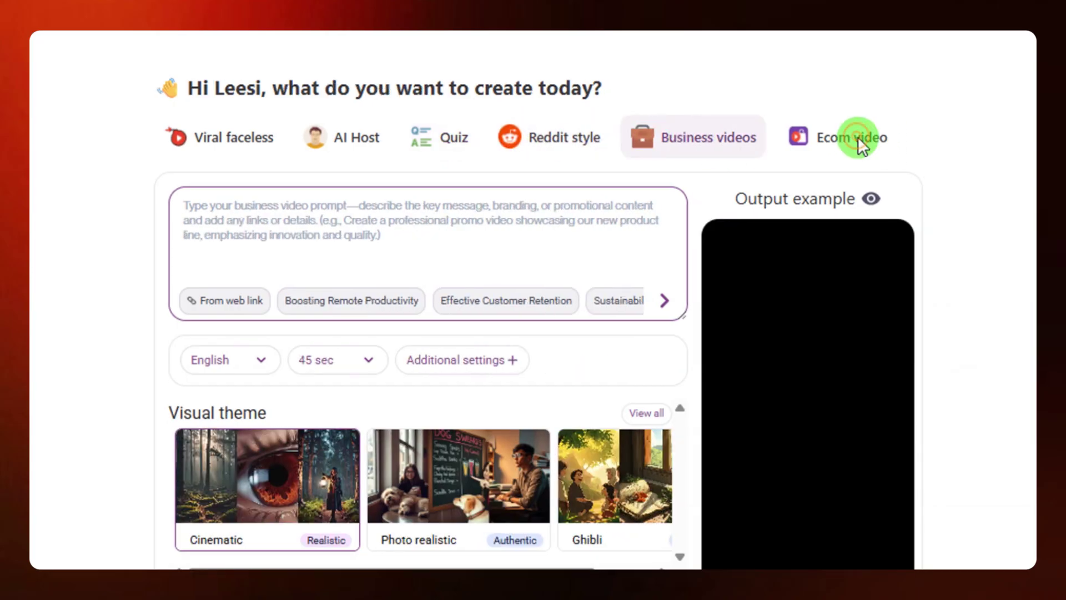
pyautogui.click(861, 148)
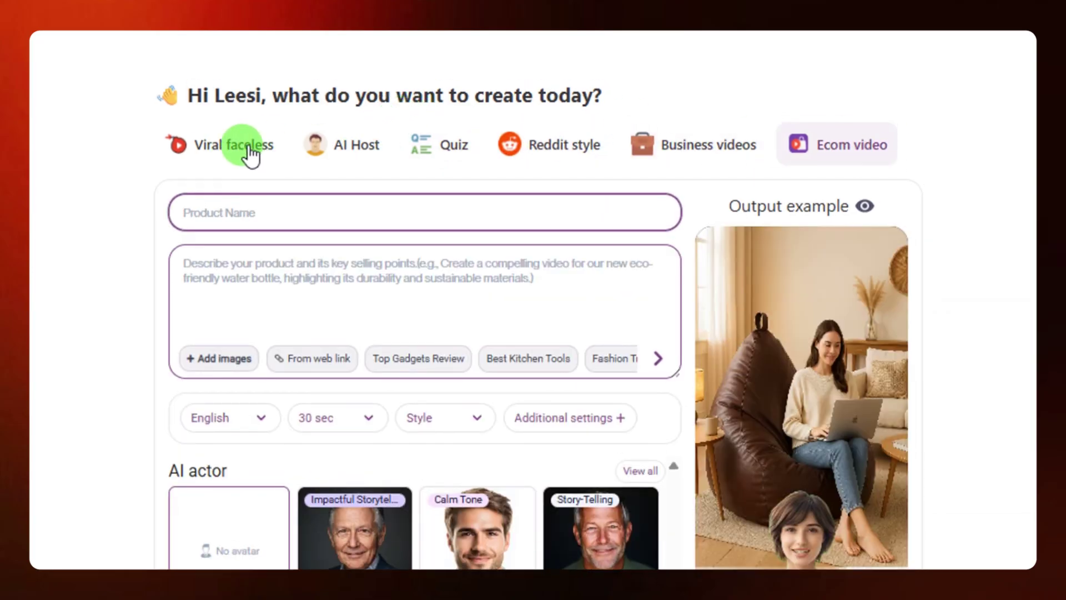
pyautogui.click(247, 146)
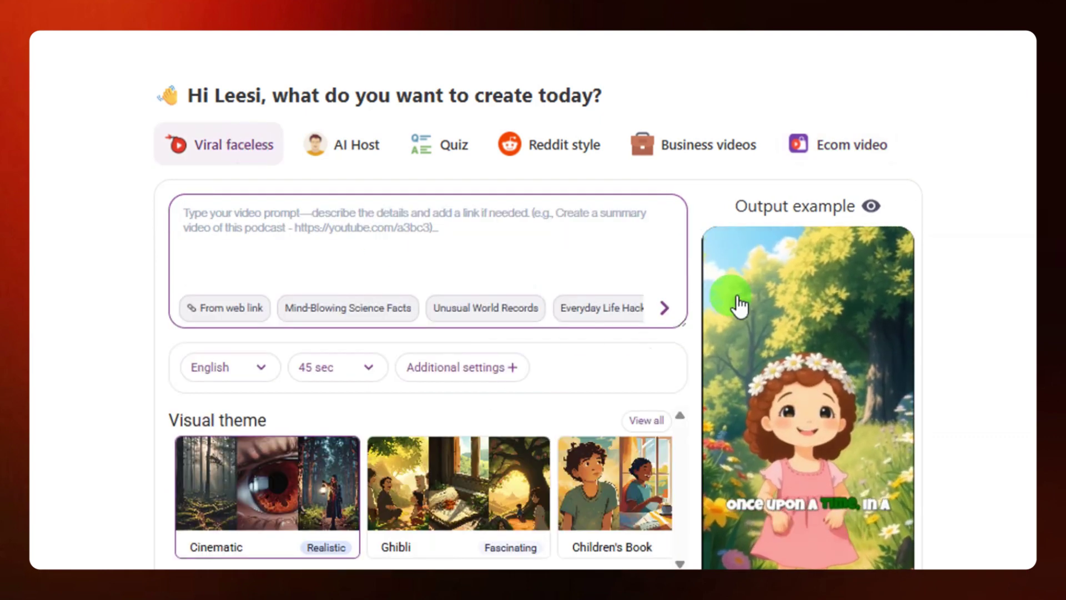
# Recheck AI Host, settle on Viral faceless, and place the cursor in the prompt box
pyautogui.scroll(-1, 740, 306)
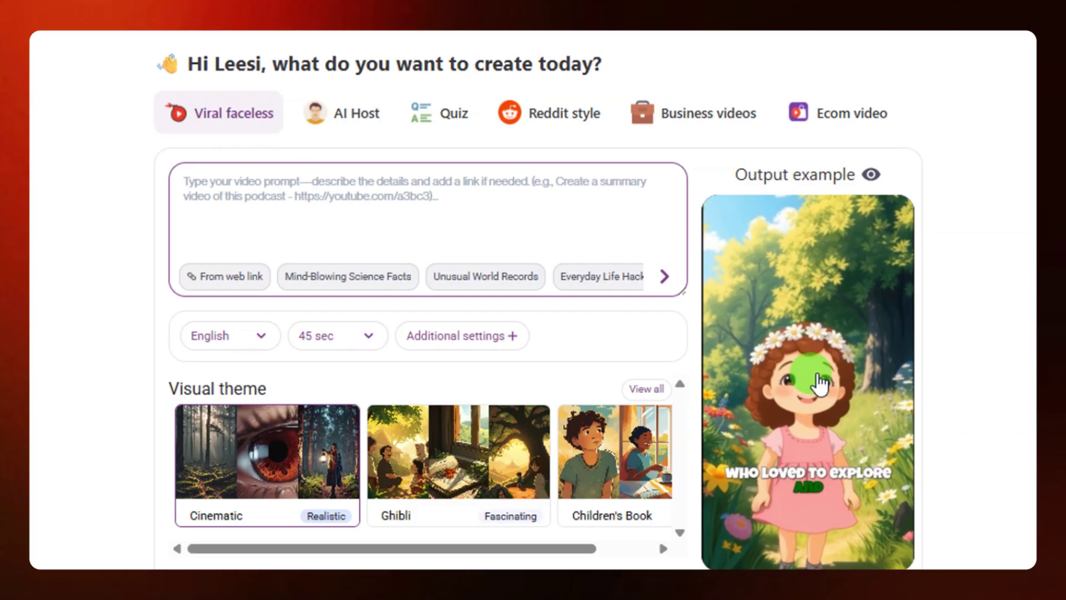
pyautogui.click(353, 116)
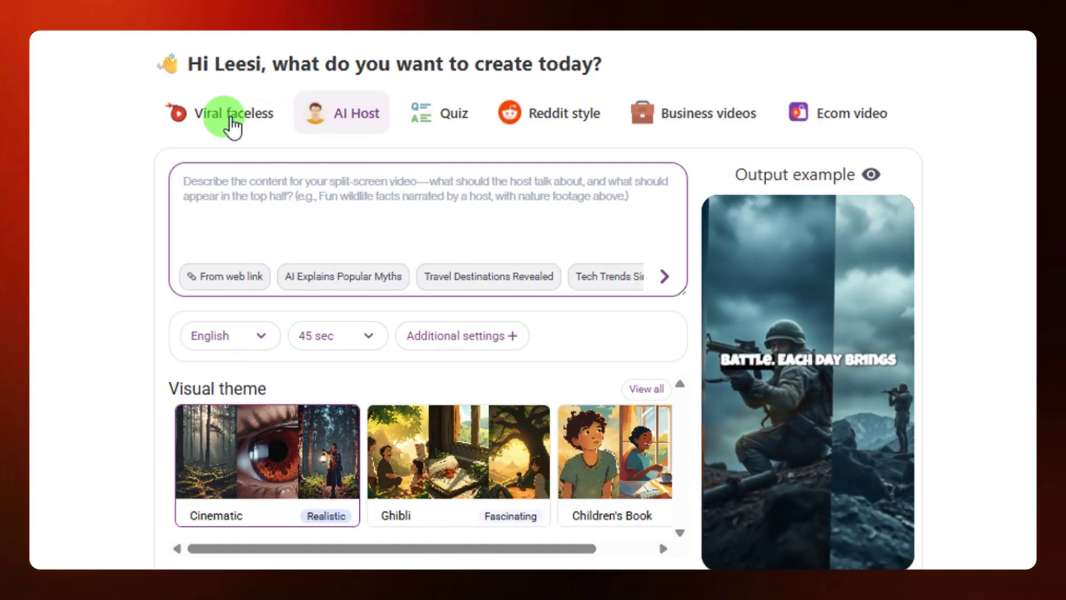
pyautogui.click(232, 121)
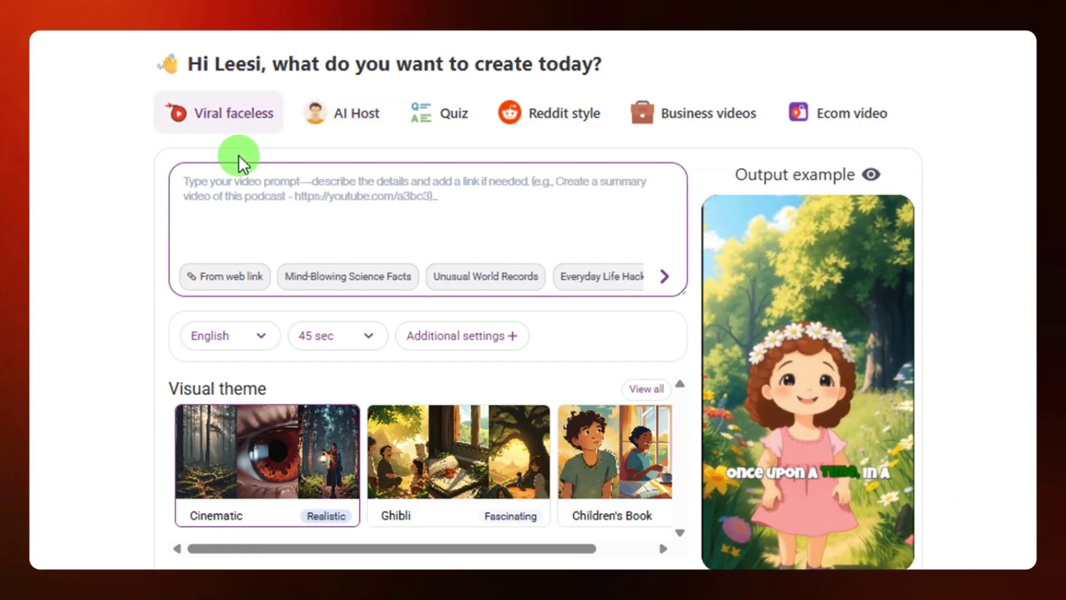
pyautogui.click(239, 183)
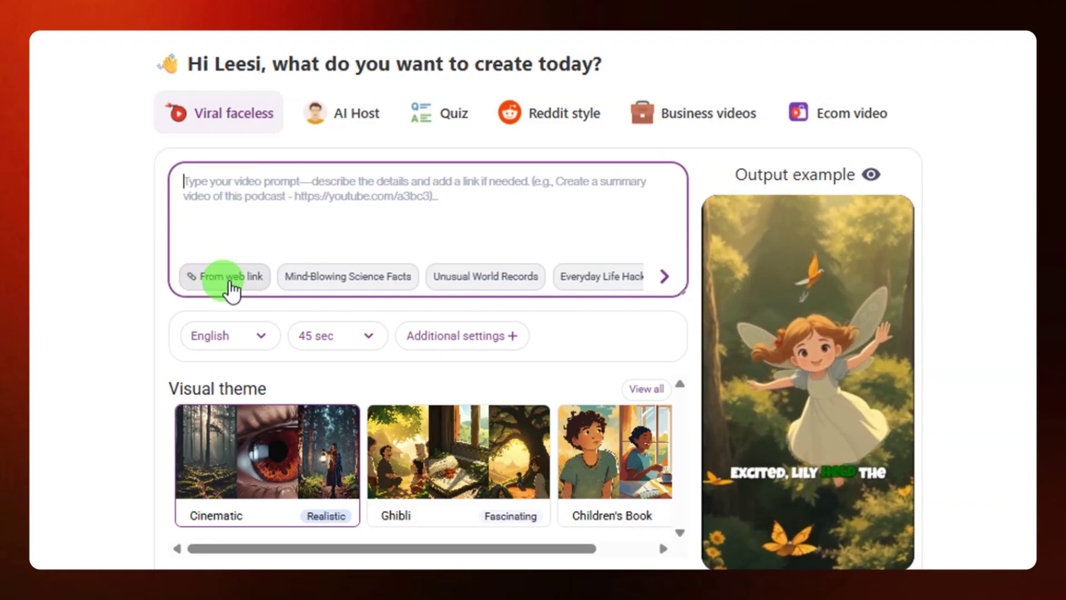
# Replace the web-link starter text with 'How 13 years old Amanda meet a fairy in the forest.'
pyautogui.click(231, 278)
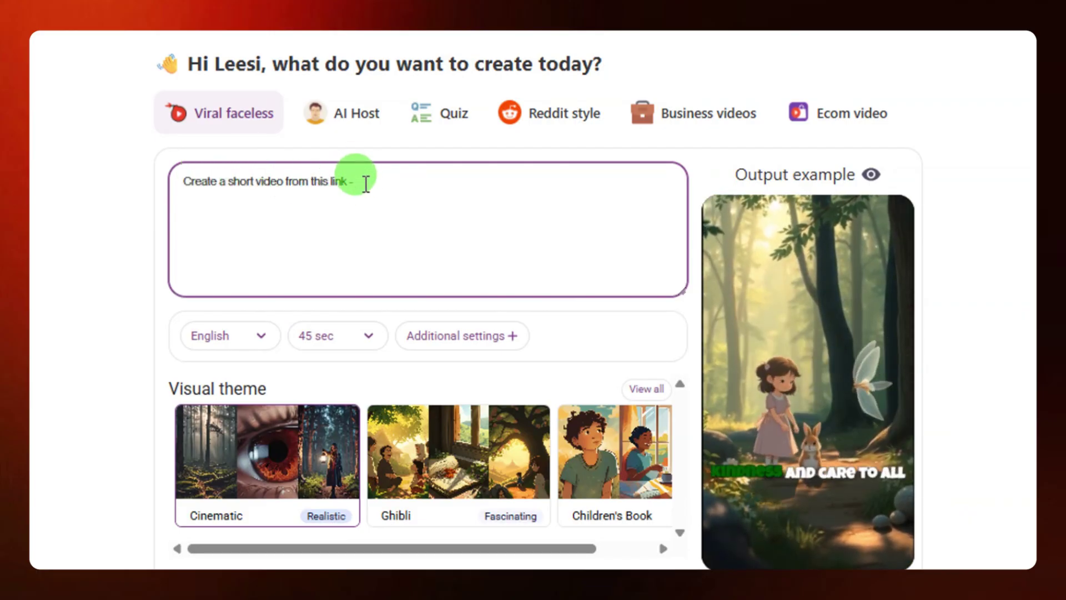
pyautogui.moveTo(366, 184); pyautogui.dragTo(437, 181)
pyautogui.write('How 13 years old Amanda meet a fairy in the forest.')
pyautogui.click(224, 184)
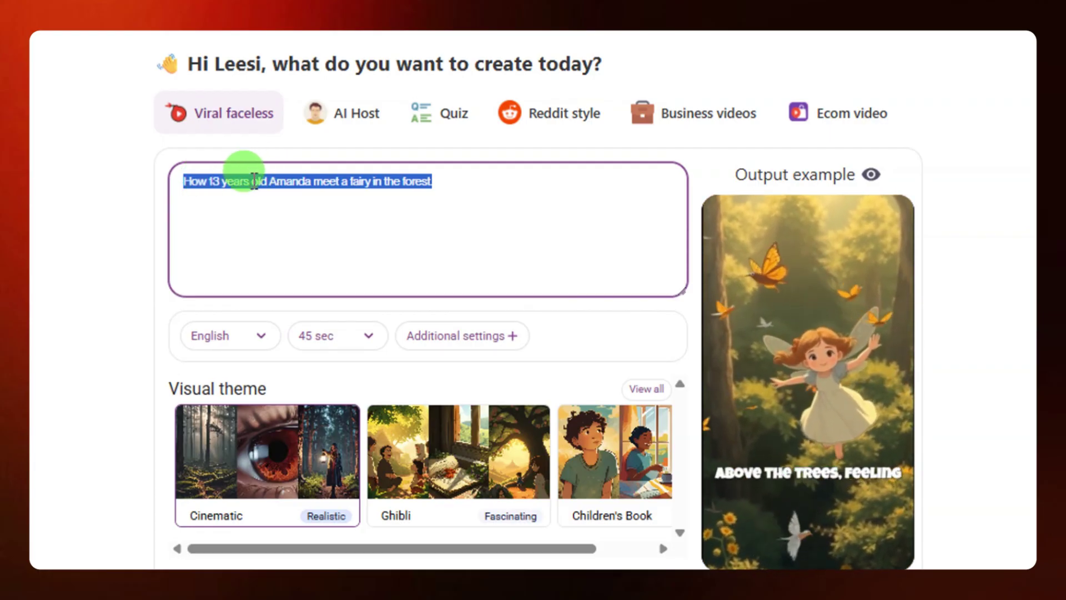
pyautogui.click(242, 340)
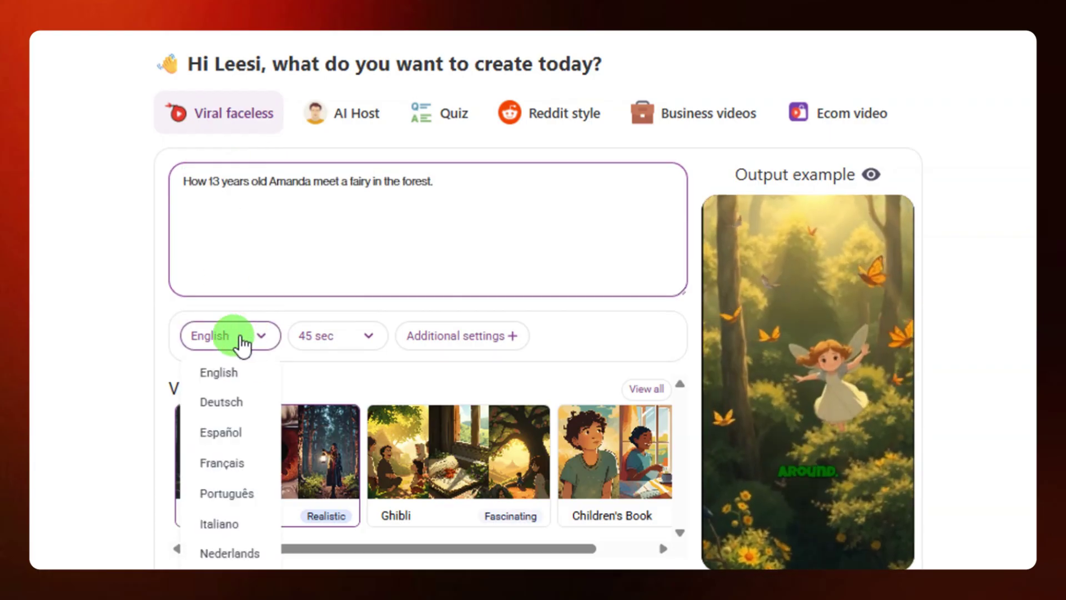
# Keep English as the language and set the video duration to 30 sec
pyautogui.scroll(-2, 233, 503)
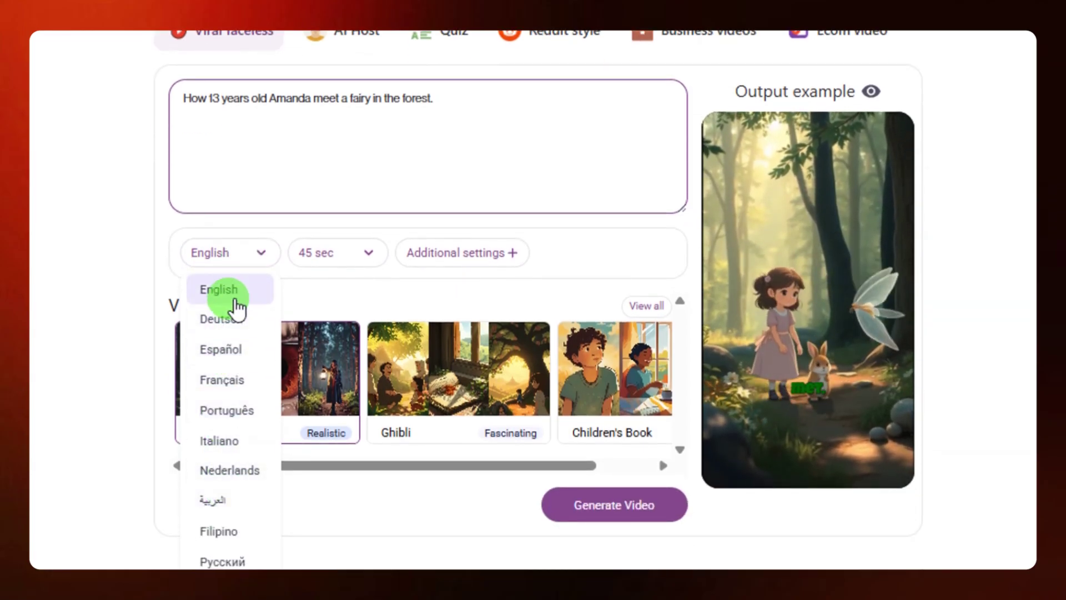
pyautogui.click(234, 302)
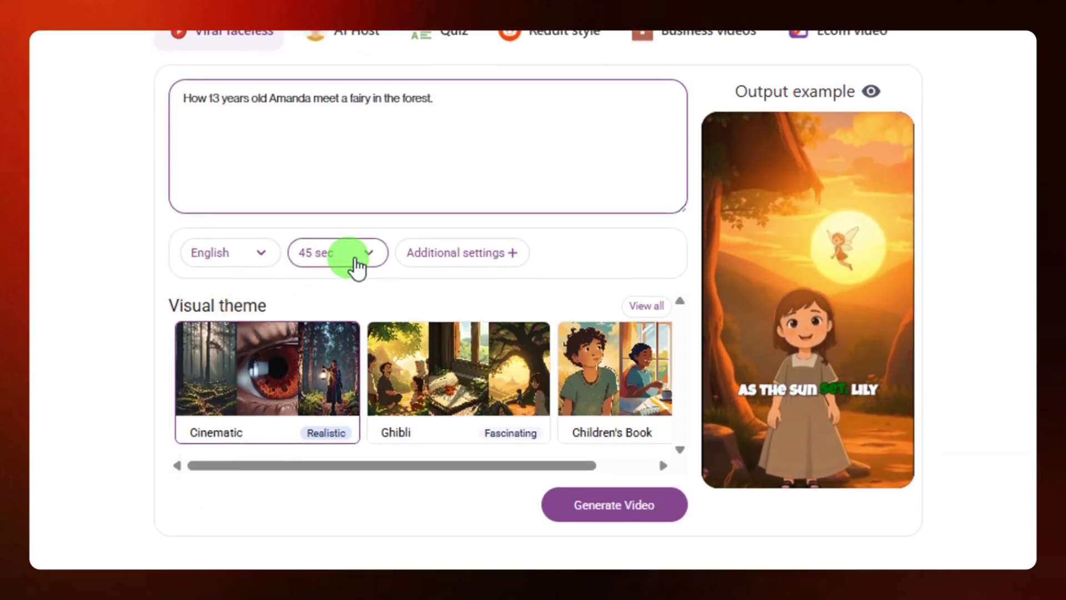
pyautogui.click(354, 258)
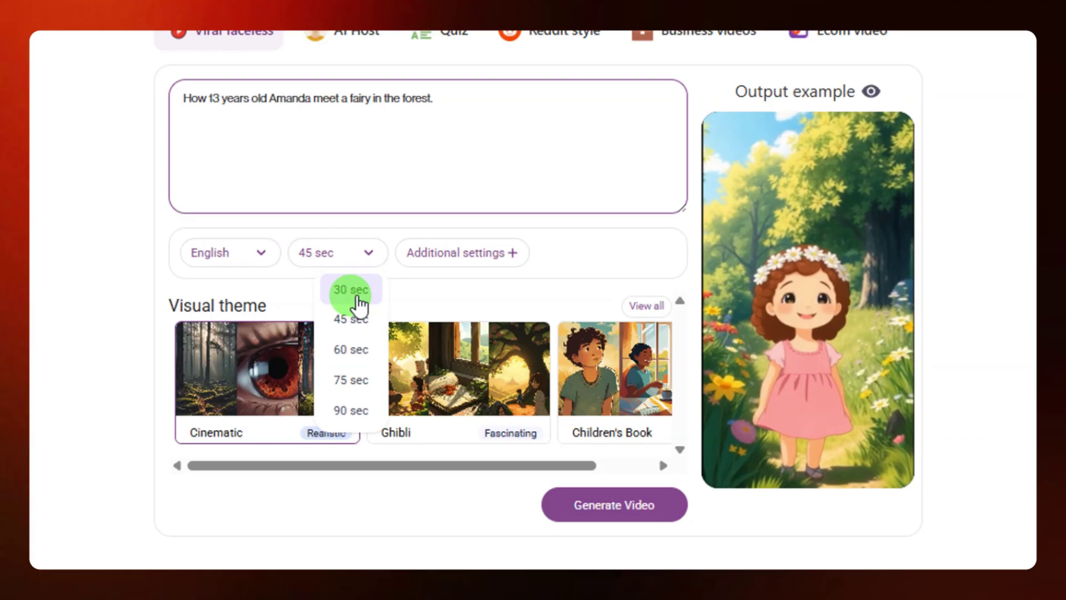
pyautogui.click(357, 305)
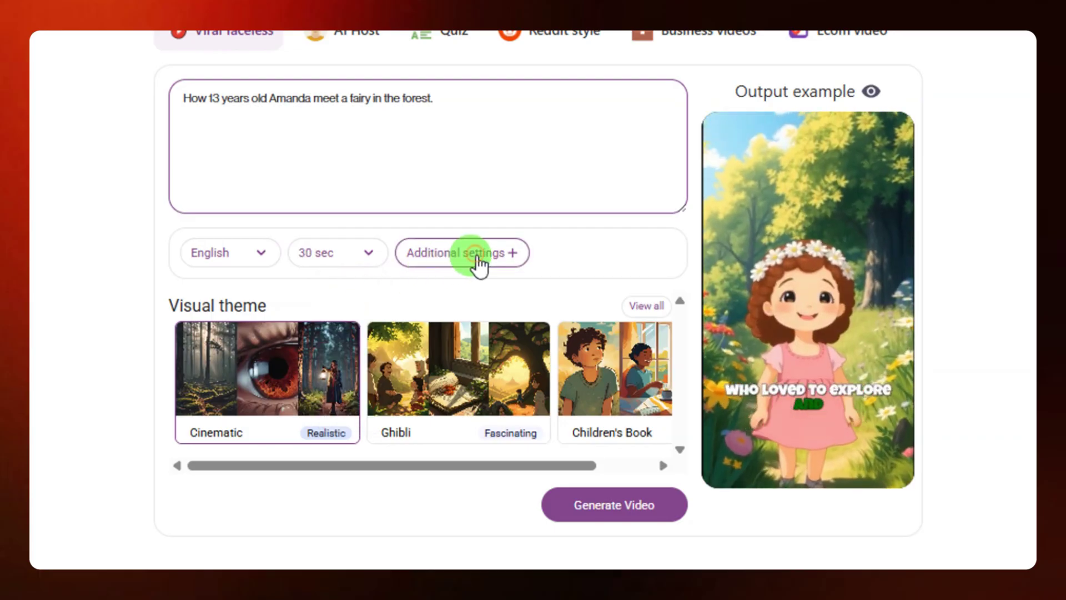
# In Additional settings choose Inspirational tone, Storytelling style, General audience and Auto animation
pyautogui.click(477, 264)
pyautogui.click(459, 261)
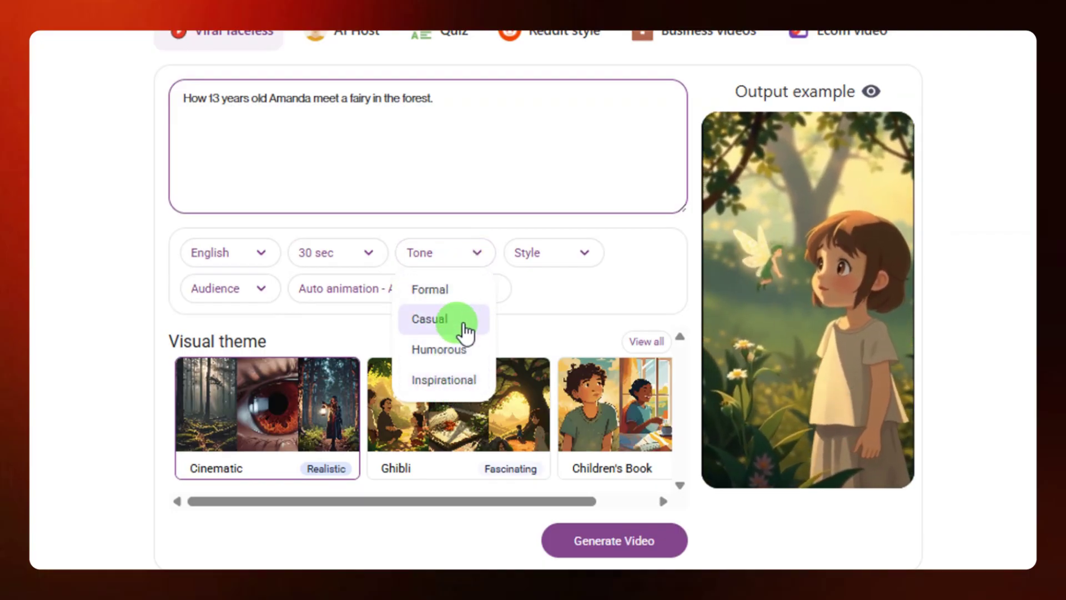
pyautogui.click(459, 380)
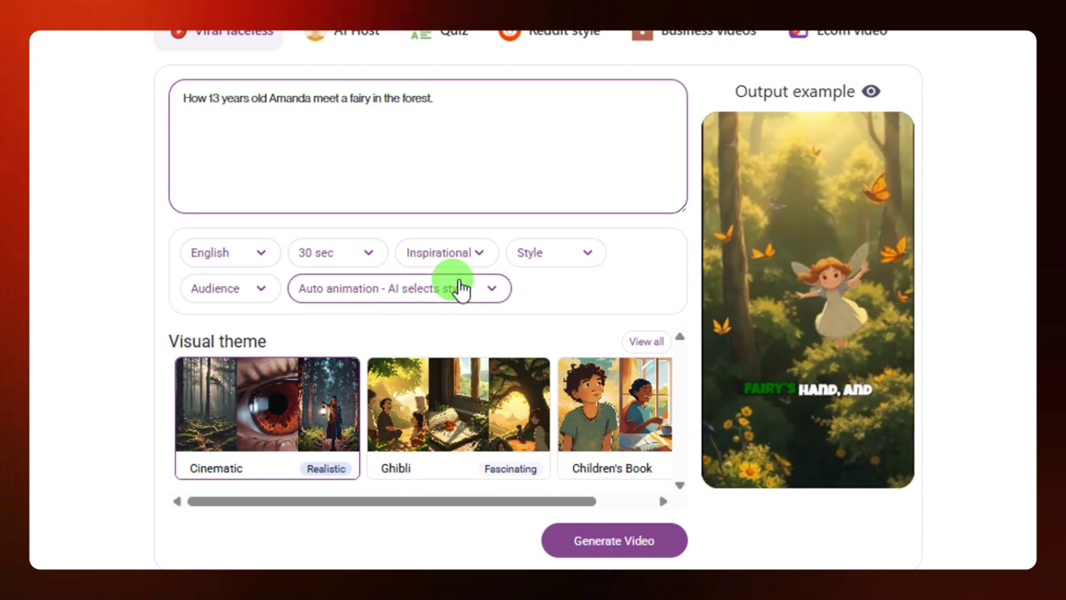
pyautogui.click(563, 267)
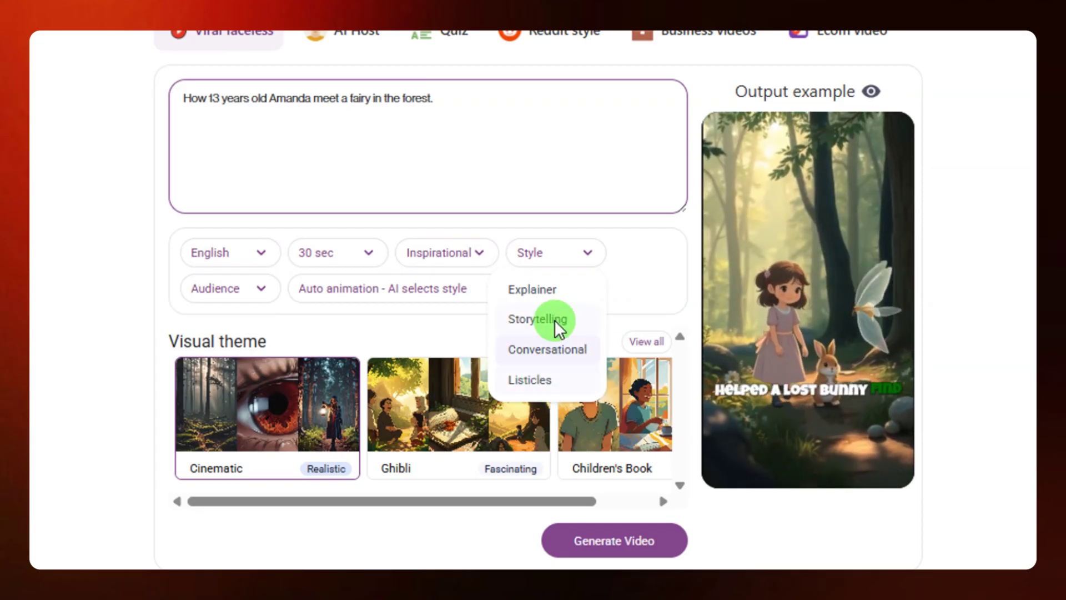
pyautogui.click(555, 322)
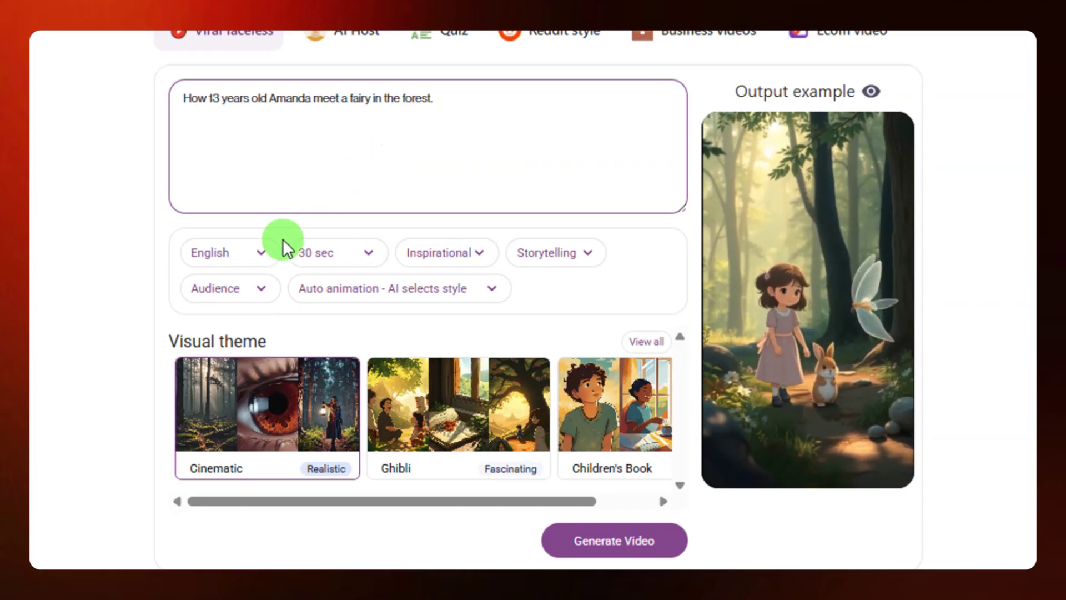
pyautogui.click(261, 290)
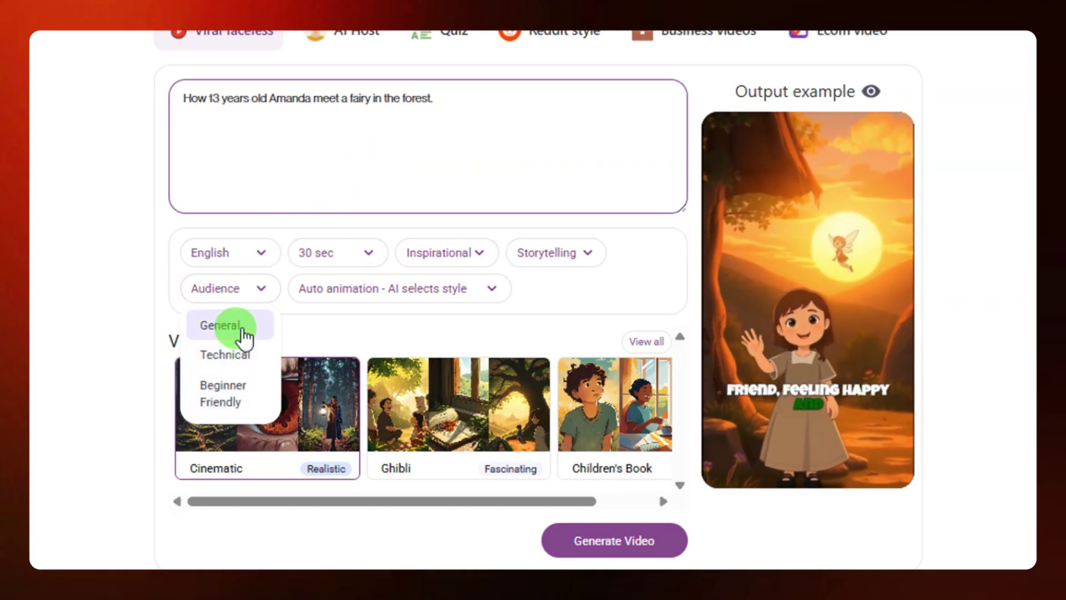
pyautogui.click(240, 329)
pyautogui.click(454, 294)
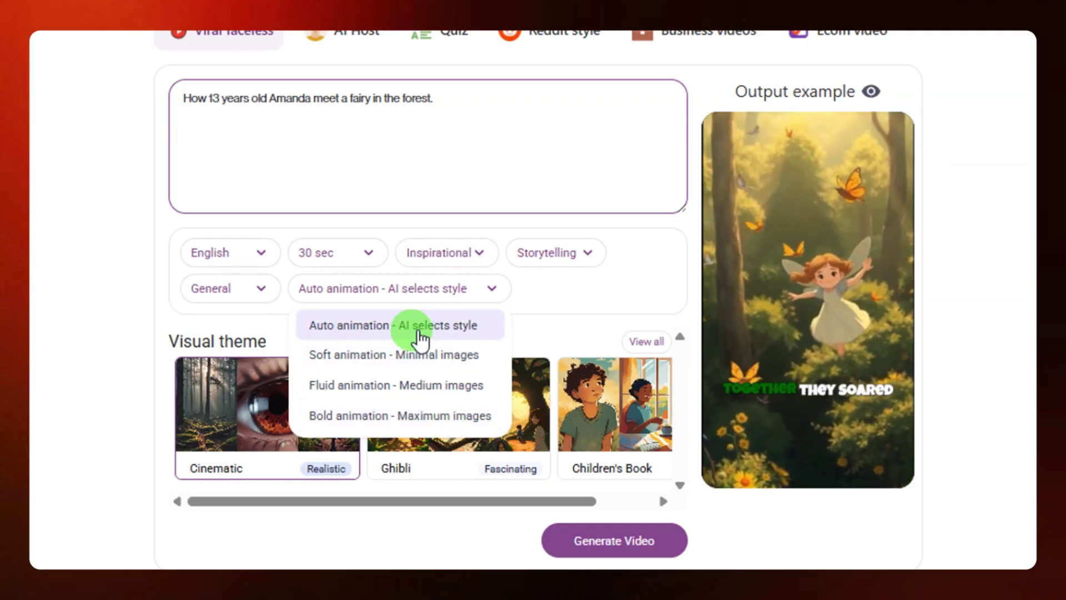
pyautogui.click(393, 328)
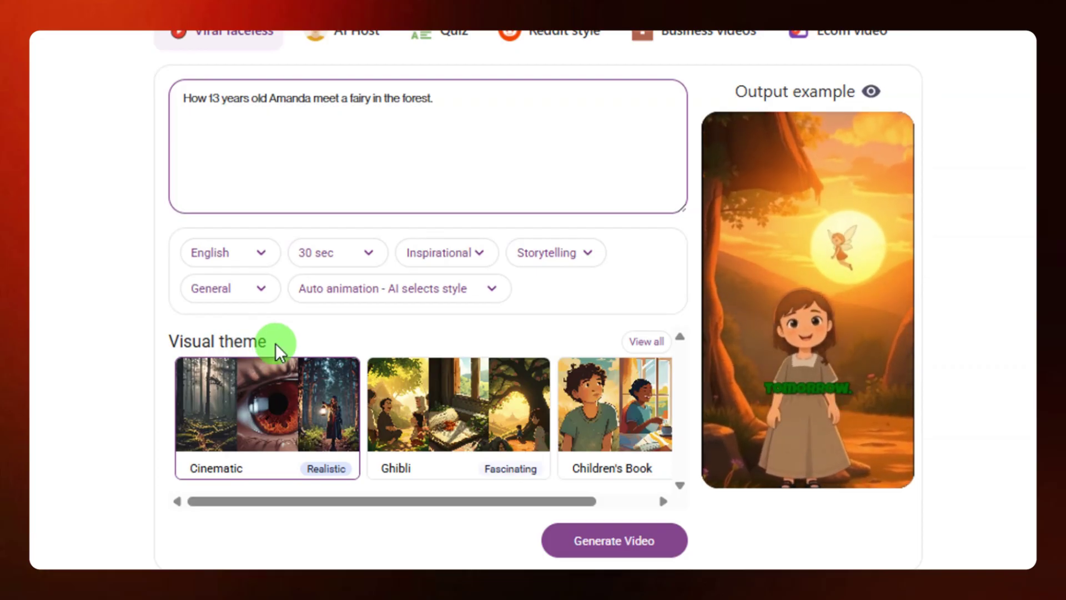
pyautogui.click(643, 342)
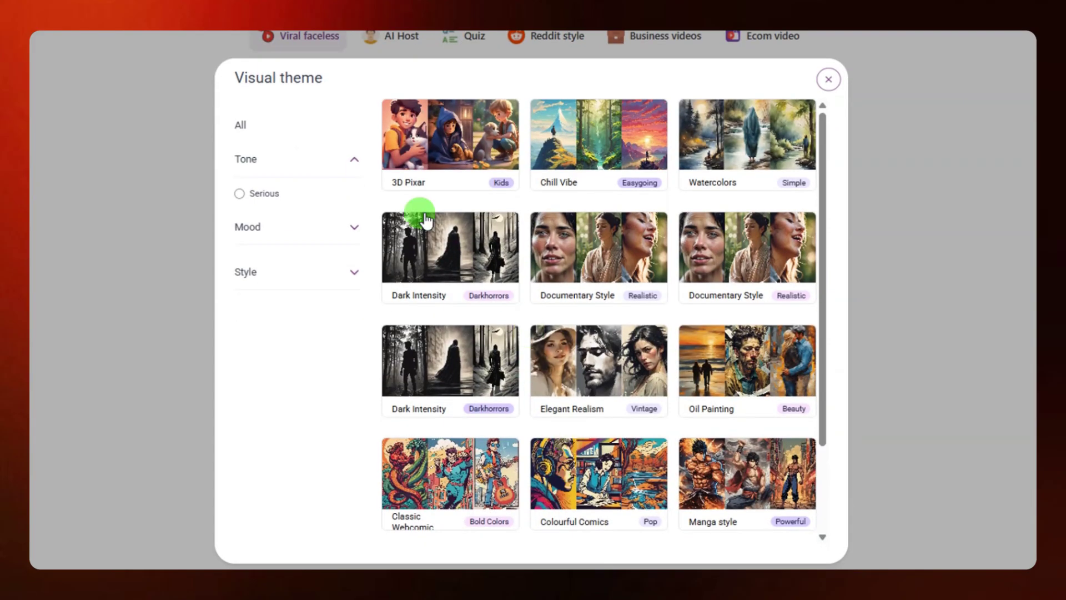
# Close the visual theme gallery with 3D Pixar kept and generate the story script
pyautogui.scroll(-2, 578, 309)
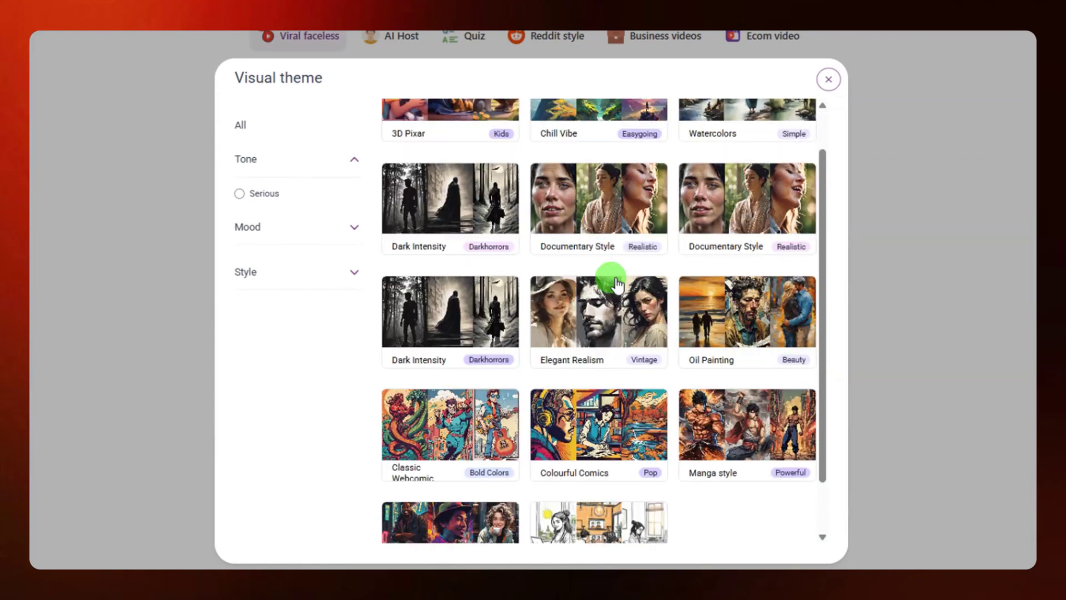
pyautogui.scroll(2, 554, 227)
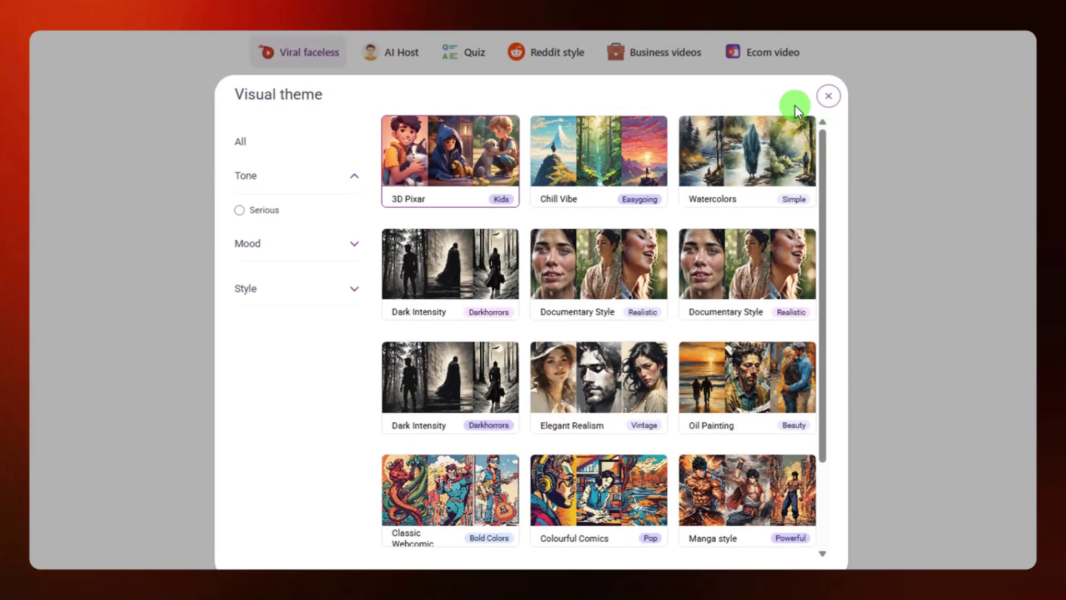
pyautogui.click(828, 108)
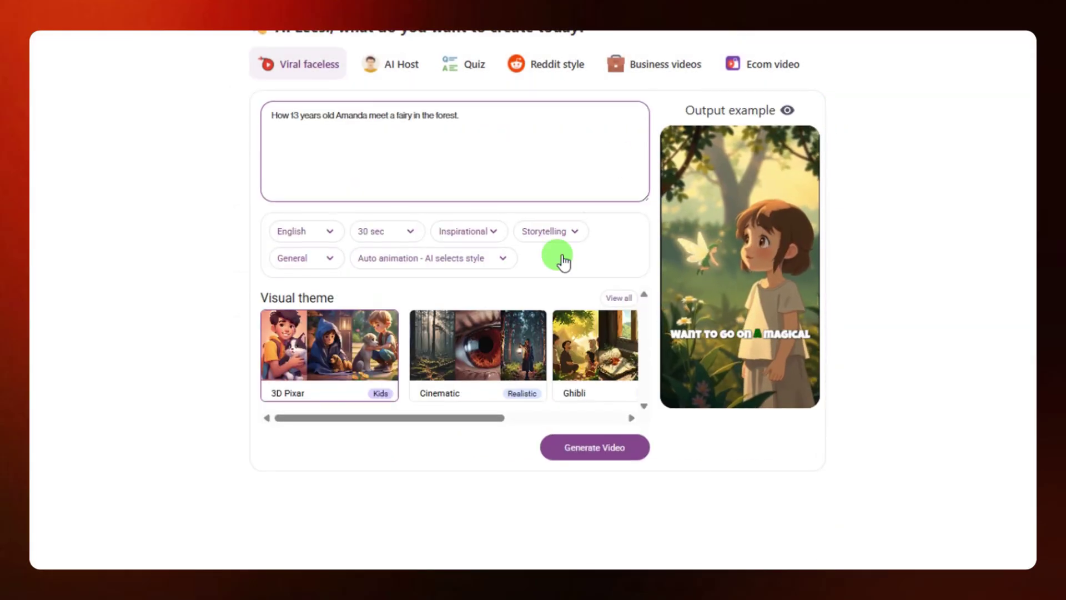
pyautogui.click(602, 448)
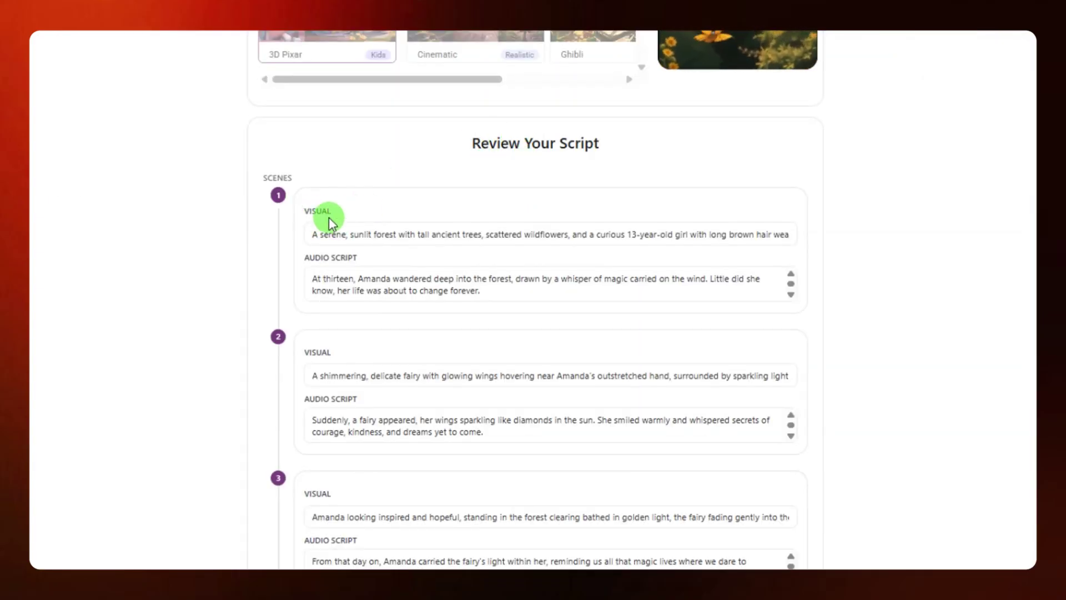
# Read scene 1's visual ('A serene, sunlit forest…') and narration ('At thirteen, Amanda wandered…')
pyautogui.moveTo(315, 233); pyautogui.dragTo(440, 222)
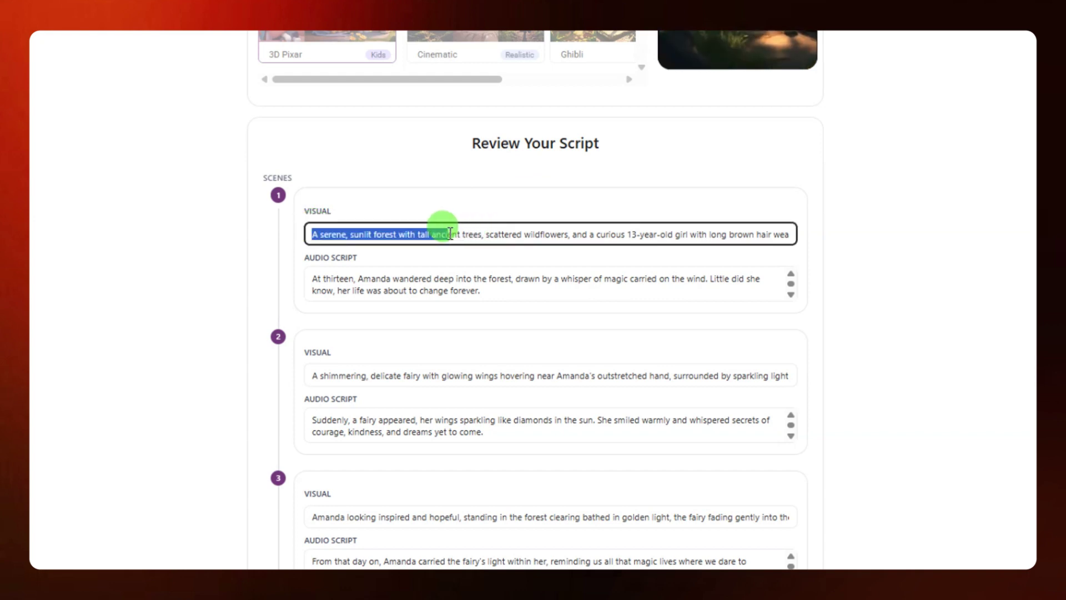
pyautogui.click(423, 213)
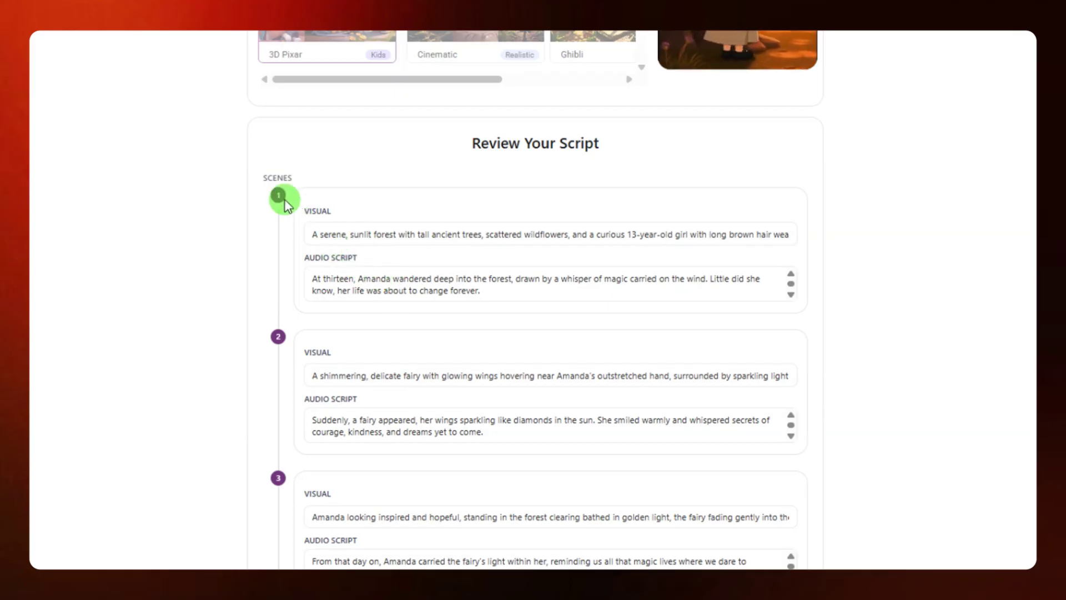
pyautogui.moveTo(309, 232); pyautogui.dragTo(485, 235)
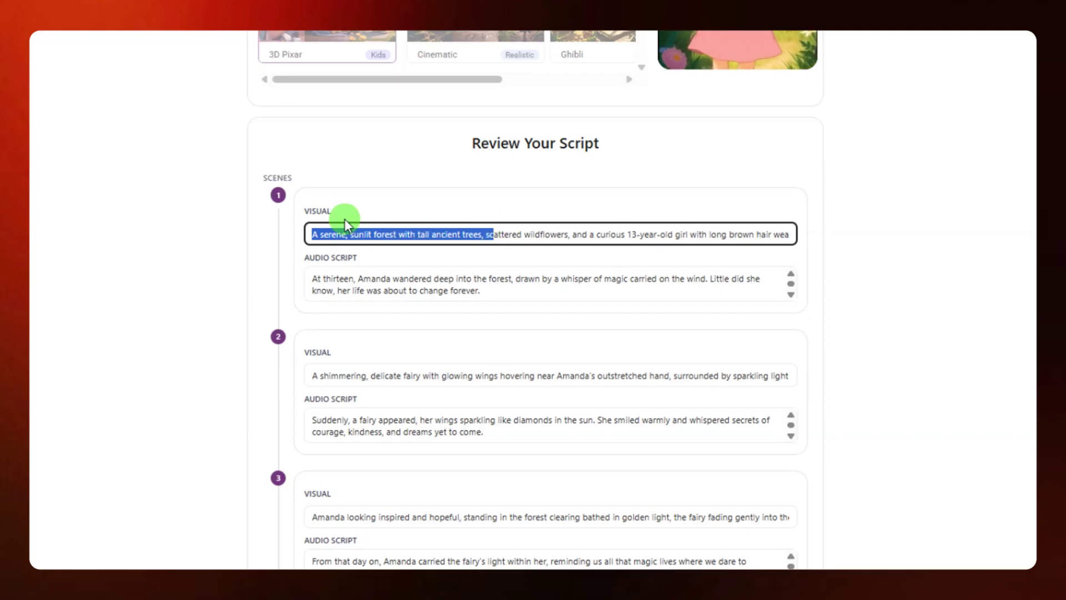
pyautogui.click(336, 278)
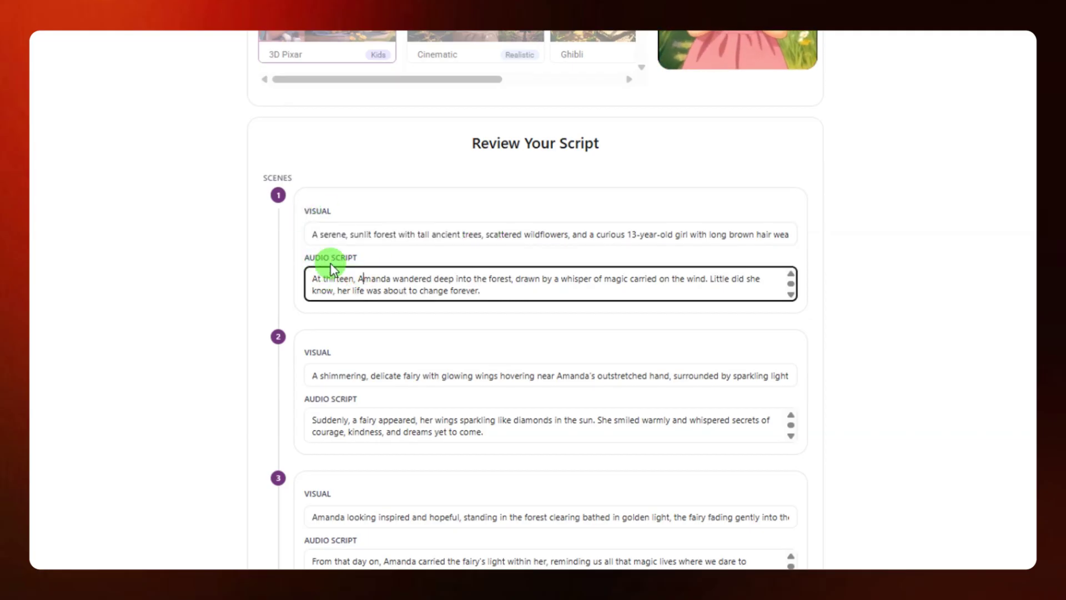
pyautogui.moveTo(315, 280); pyautogui.dragTo(487, 293)
pyautogui.click(481, 290)
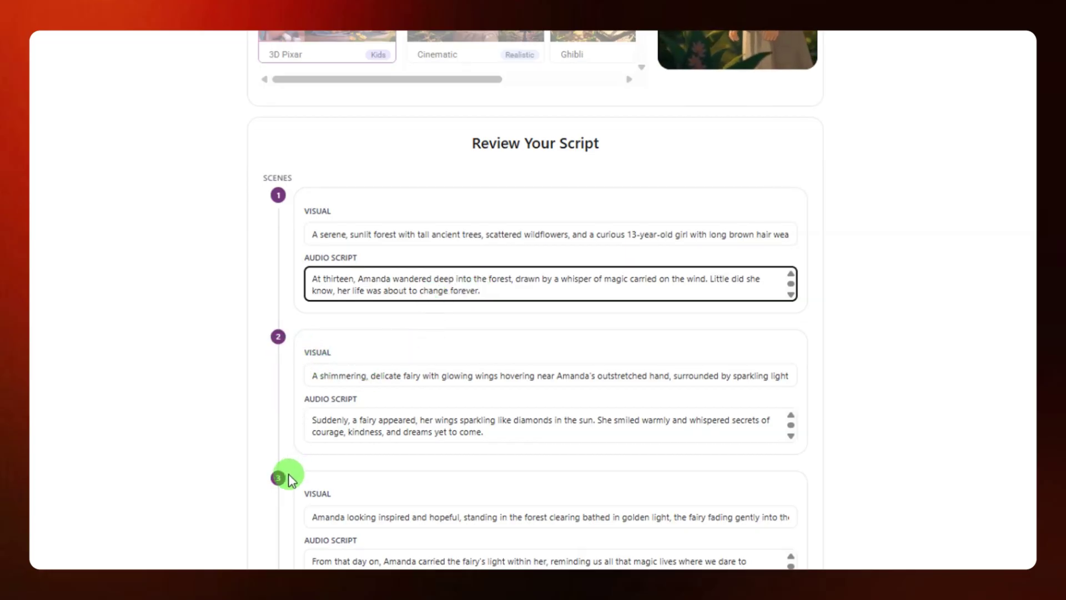
# Leave the script feedback empty and start video generation from the three-scene script
pyautogui.scroll(-2, 507, 409)
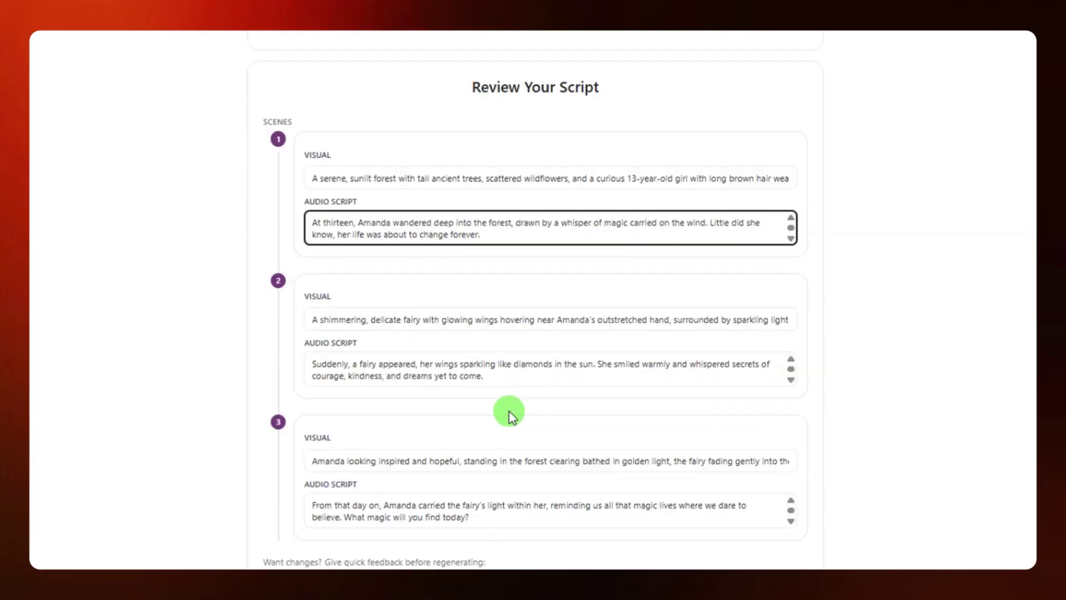
pyautogui.scroll(-2, 470, 517)
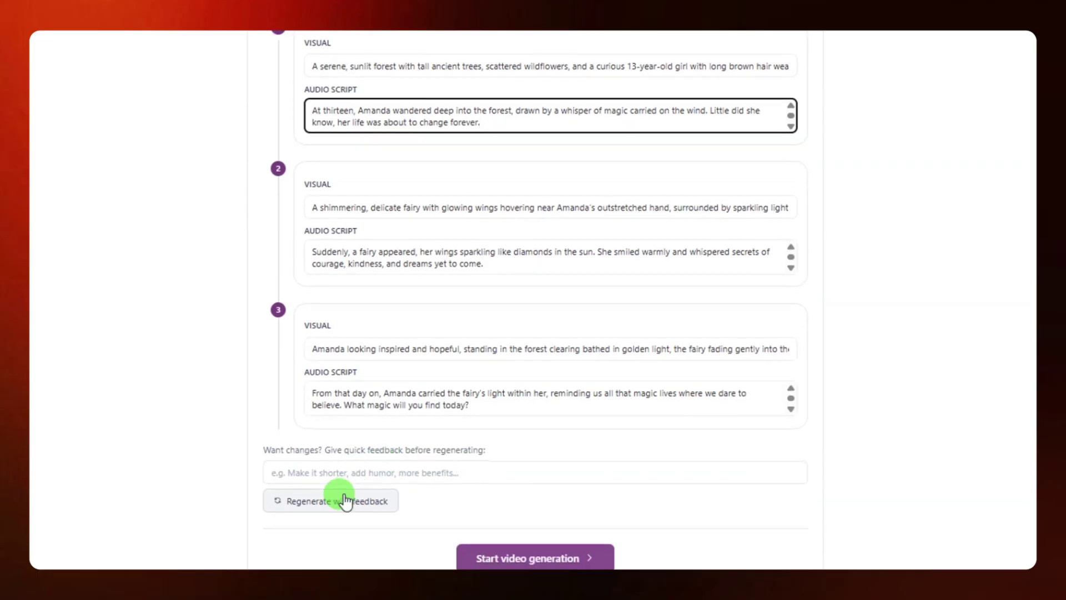
pyautogui.scroll(-1, 334, 497)
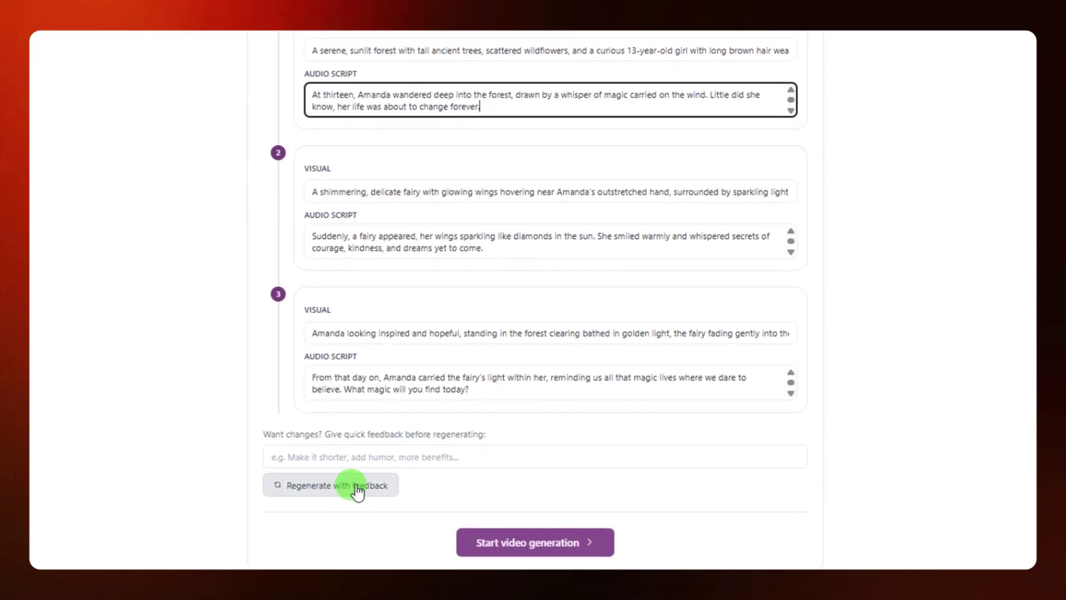
pyautogui.click(370, 458)
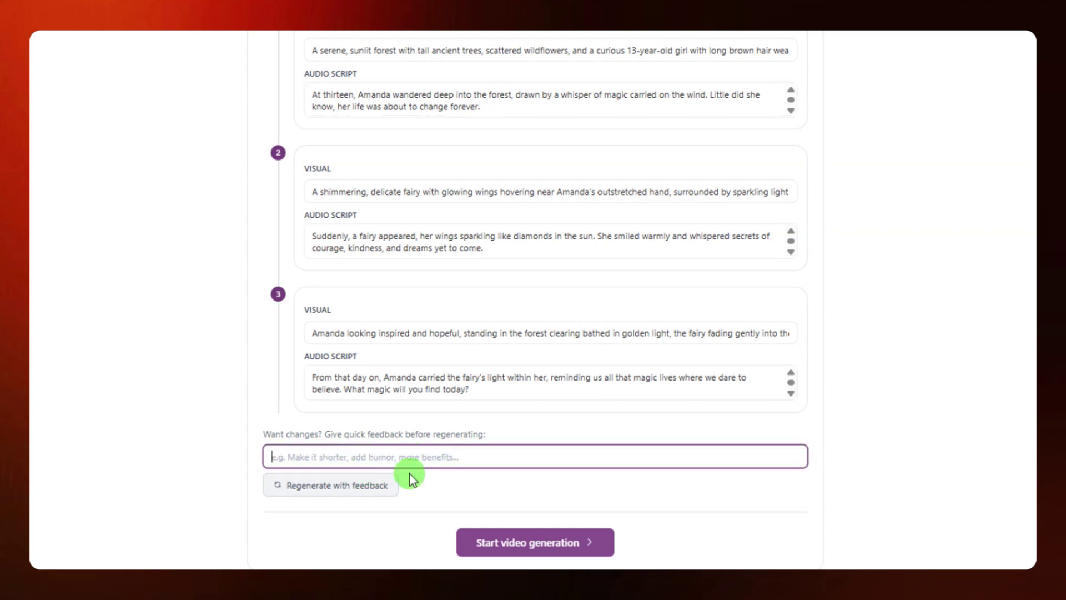
pyautogui.click(451, 486)
pyautogui.scroll(-1, 556, 502)
pyautogui.click(570, 508)
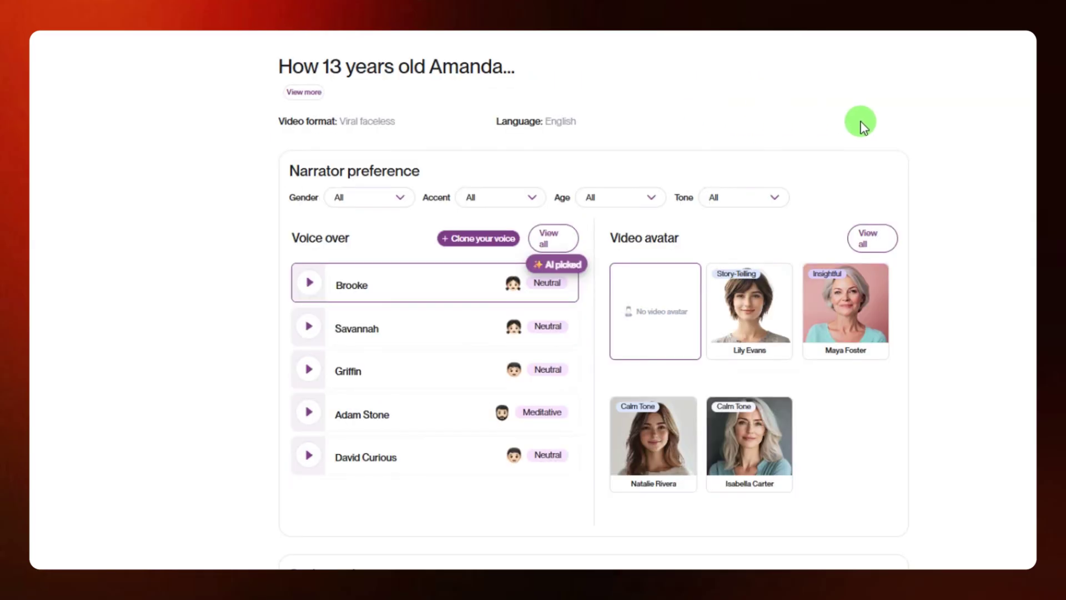
# Filter the narrator voices to Female with an American accent
pyautogui.scroll(1, 448, 112)
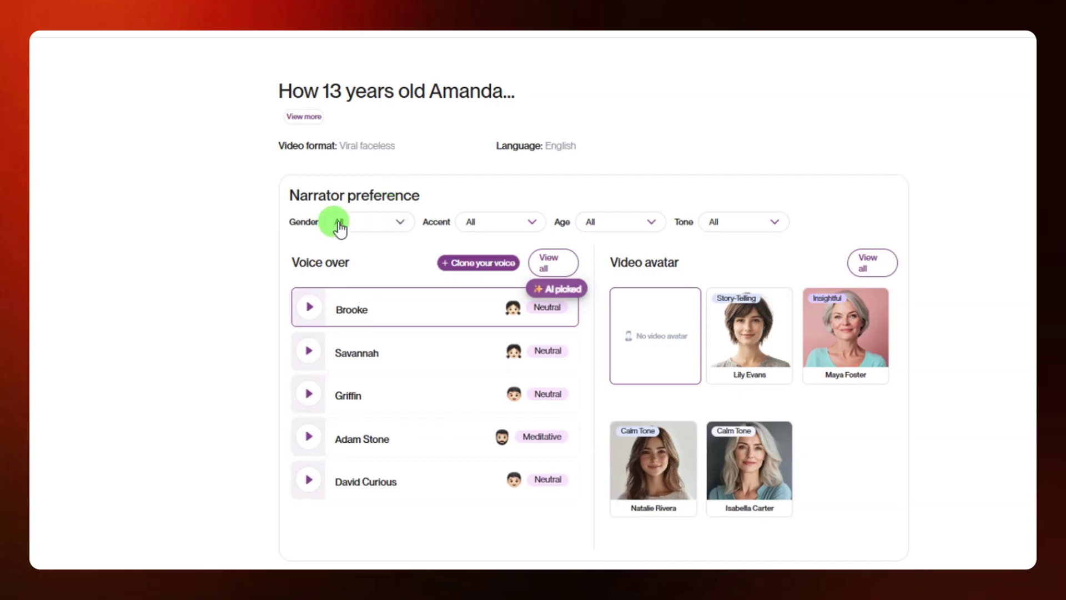
pyautogui.click(375, 234)
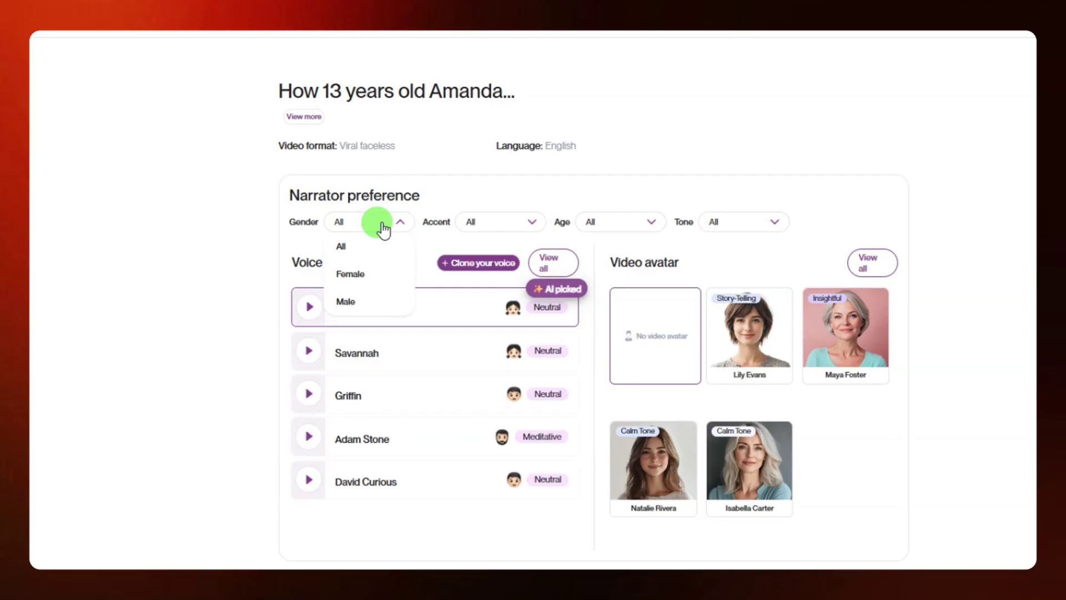
pyautogui.click(360, 227)
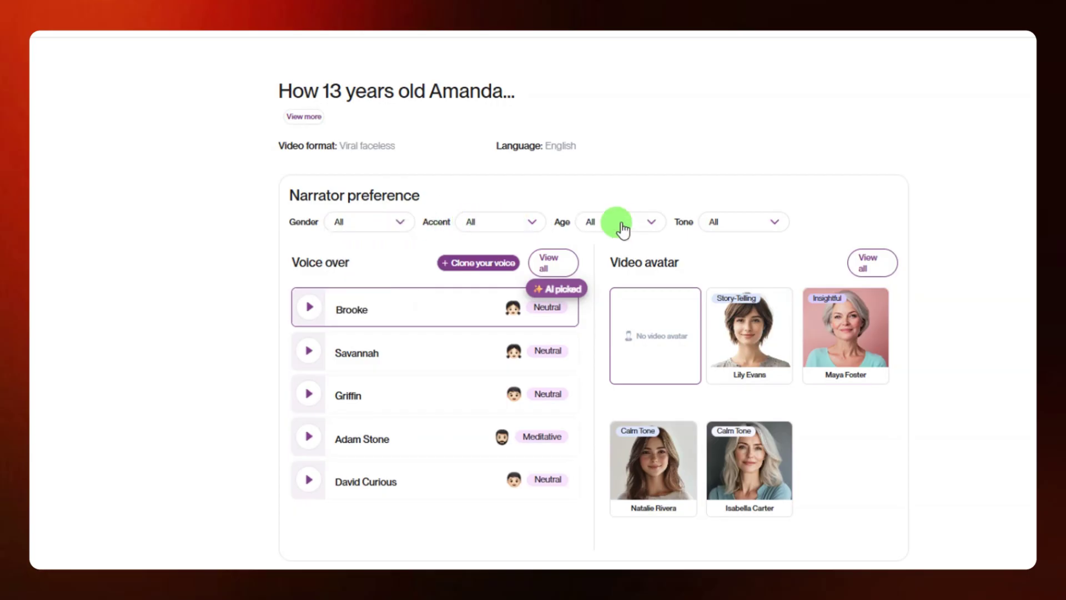
pyautogui.click(732, 230)
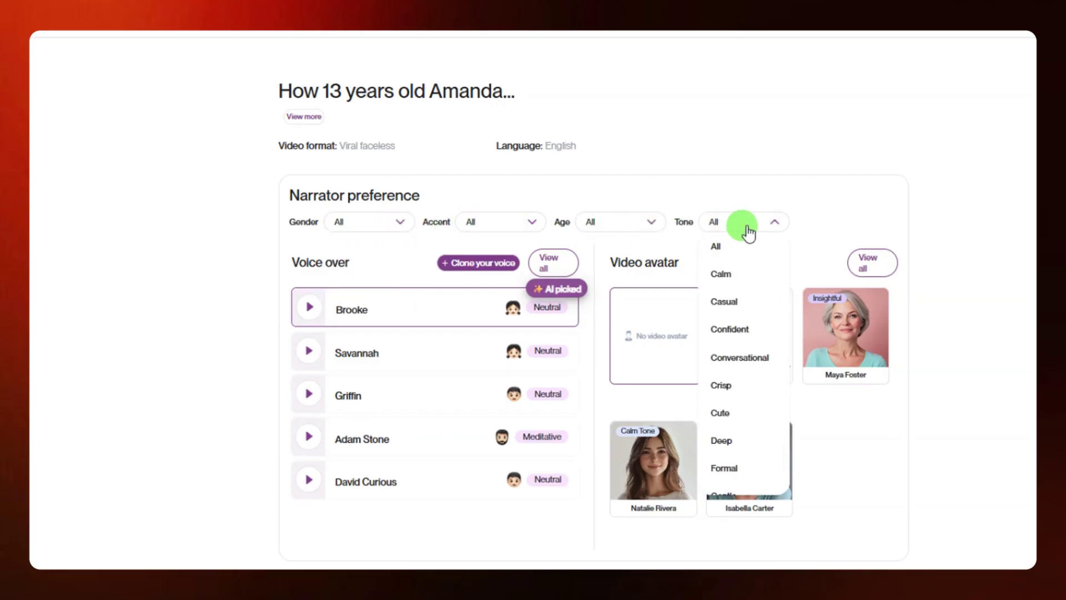
pyautogui.click(747, 228)
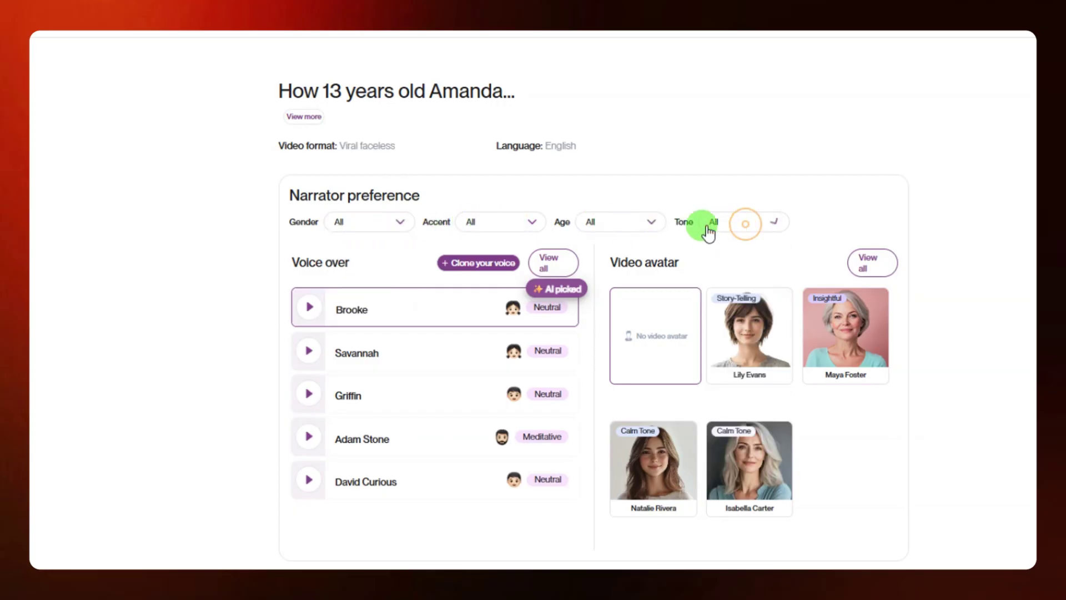
pyautogui.click(398, 229)
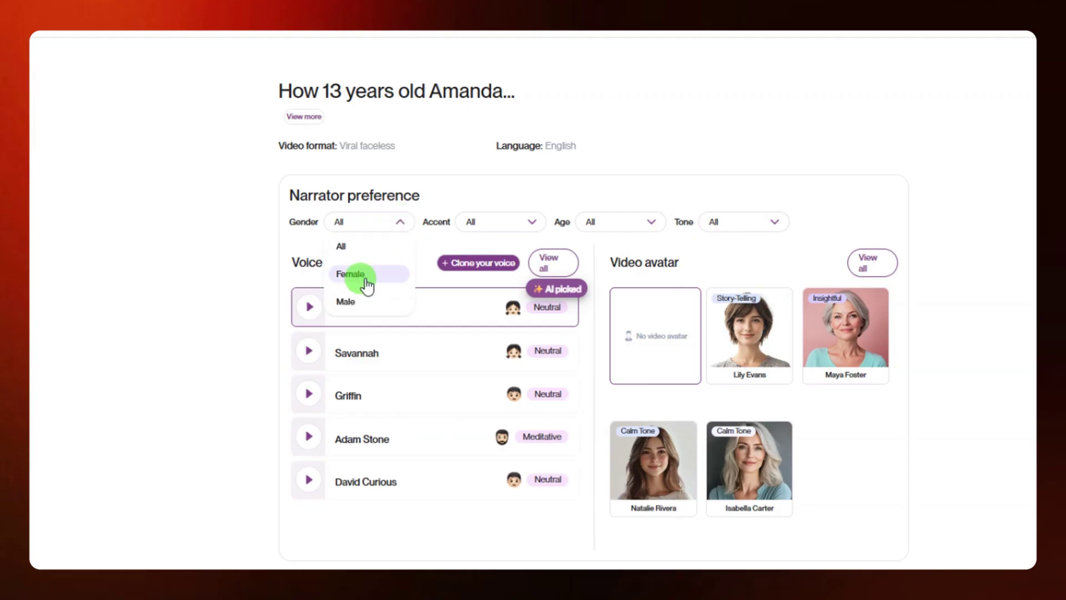
pyautogui.click(358, 274)
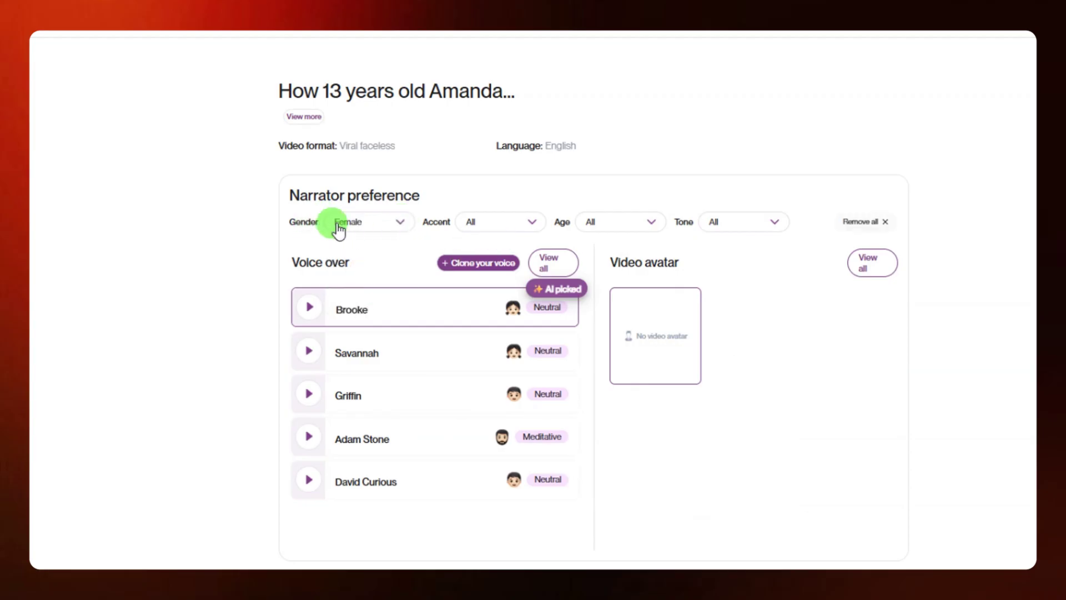
pyautogui.click(530, 236)
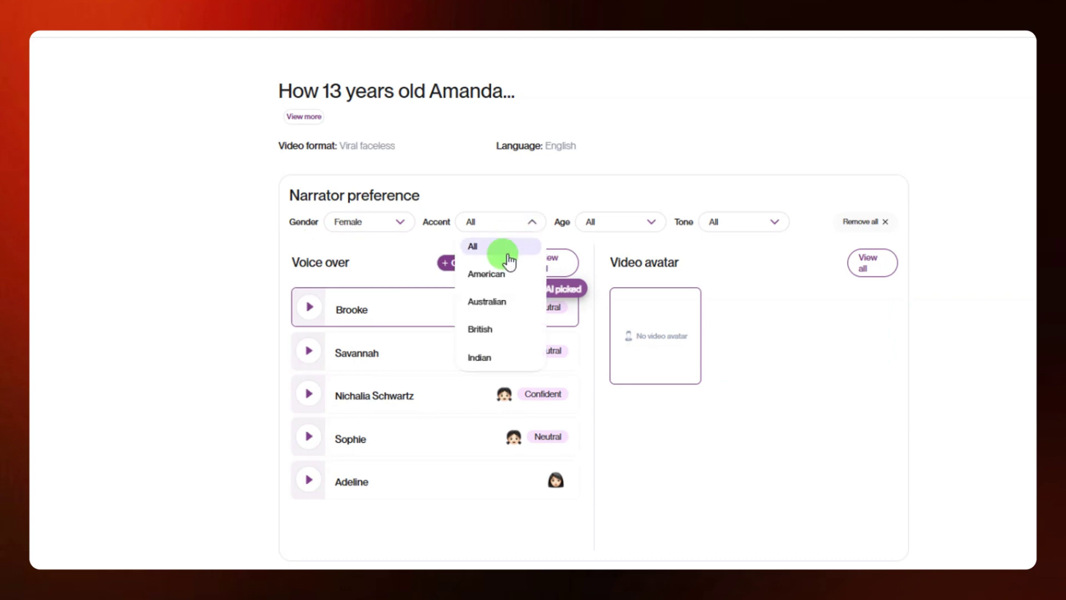
pyautogui.click(492, 277)
# Narrow further to Middle-Aged and Narrative tone, then preview Brooke's voice
pyautogui.click(623, 225)
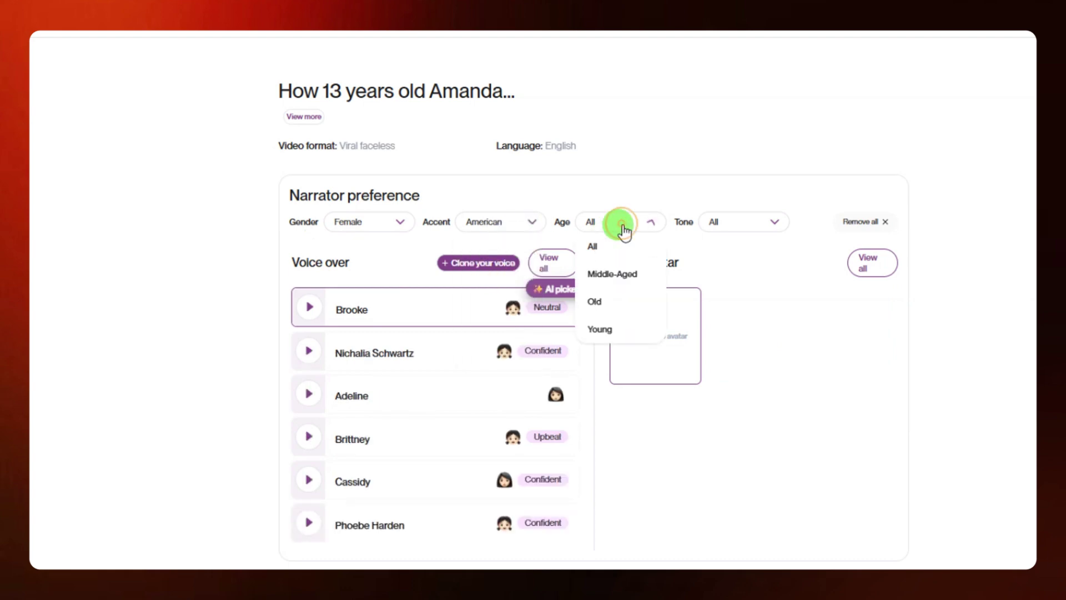
pyautogui.click(617, 275)
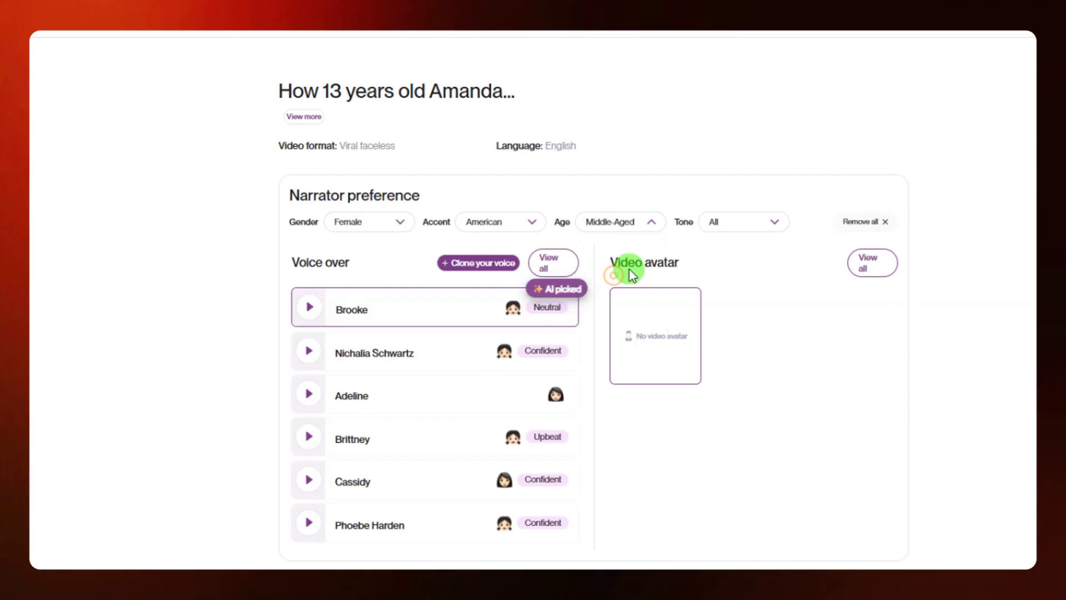
pyautogui.click(742, 223)
pyautogui.scroll(-3, 731, 345)
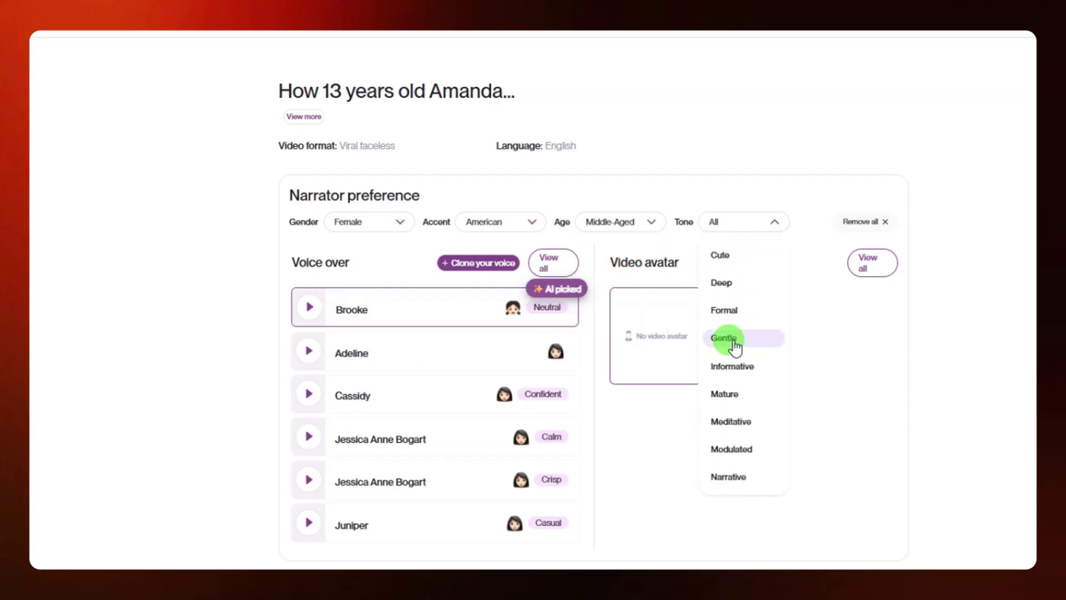
pyautogui.scroll(-3, 734, 346)
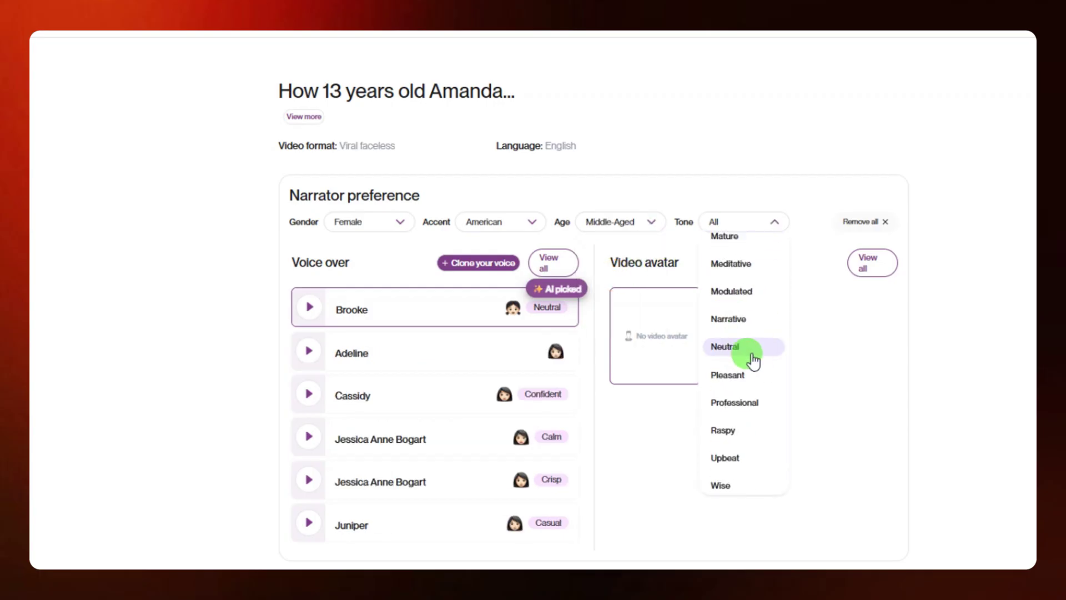
pyautogui.click(732, 322)
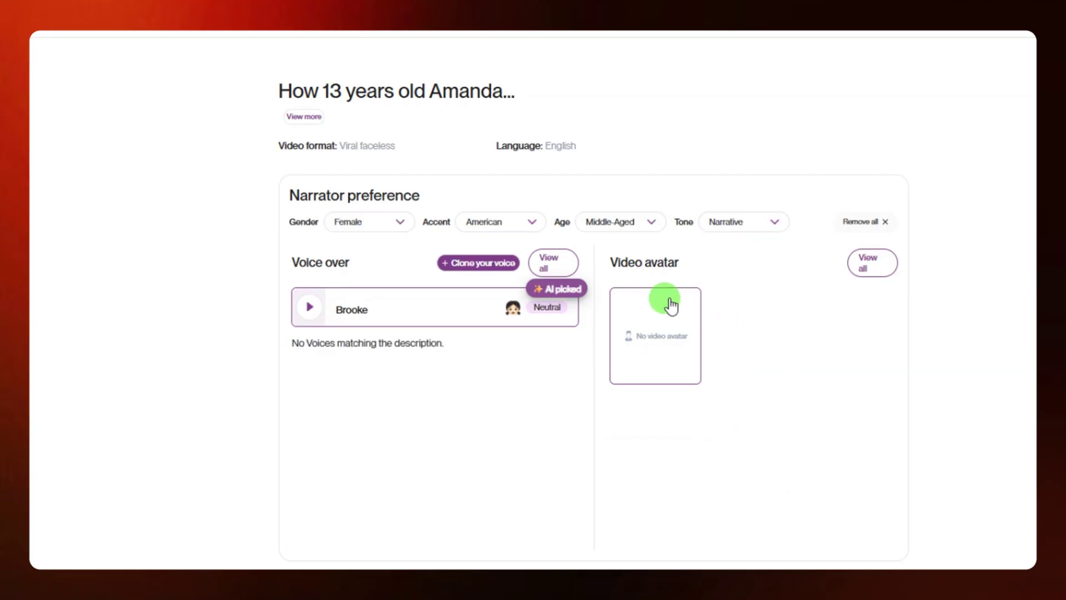
pyautogui.click(311, 309)
pyautogui.click(311, 309)
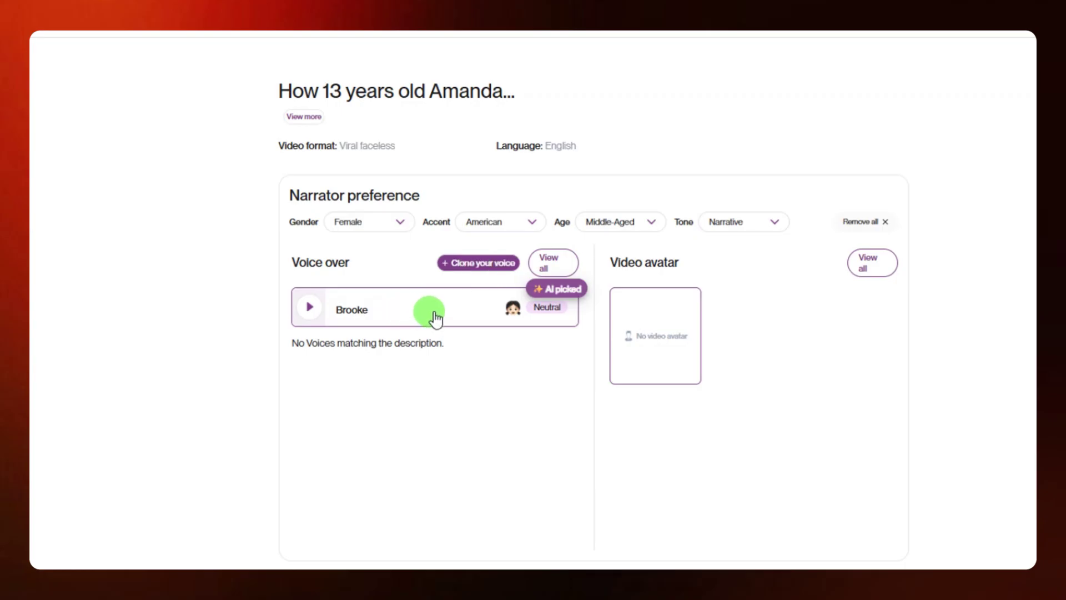
# Scroll through the three scene cards and open the image editor for scene 1's forest image
pyautogui.scroll(-6, 544, 383)
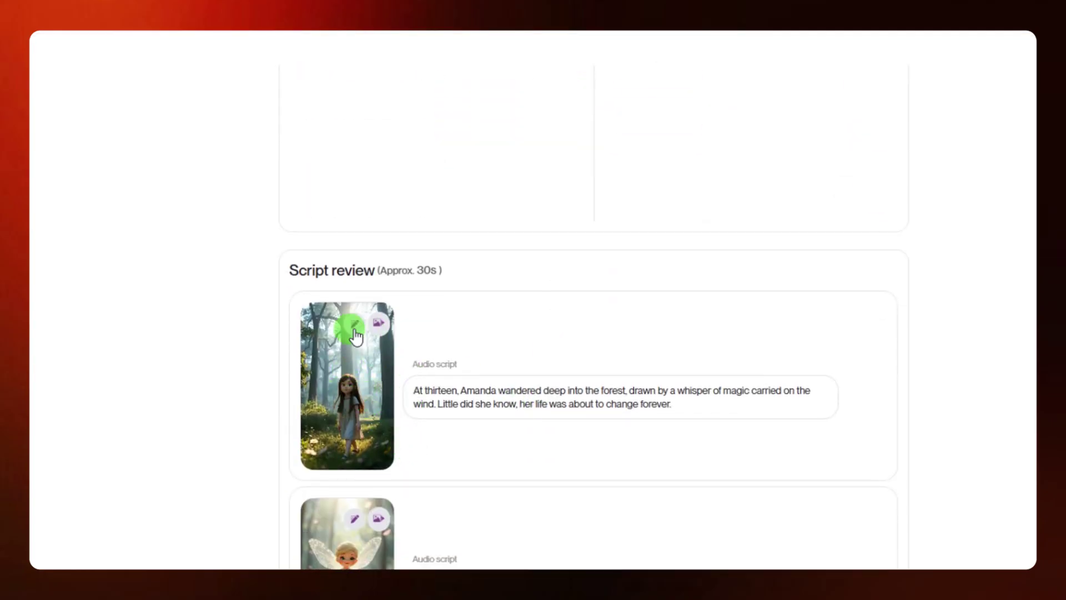
pyautogui.scroll(-4, 373, 376)
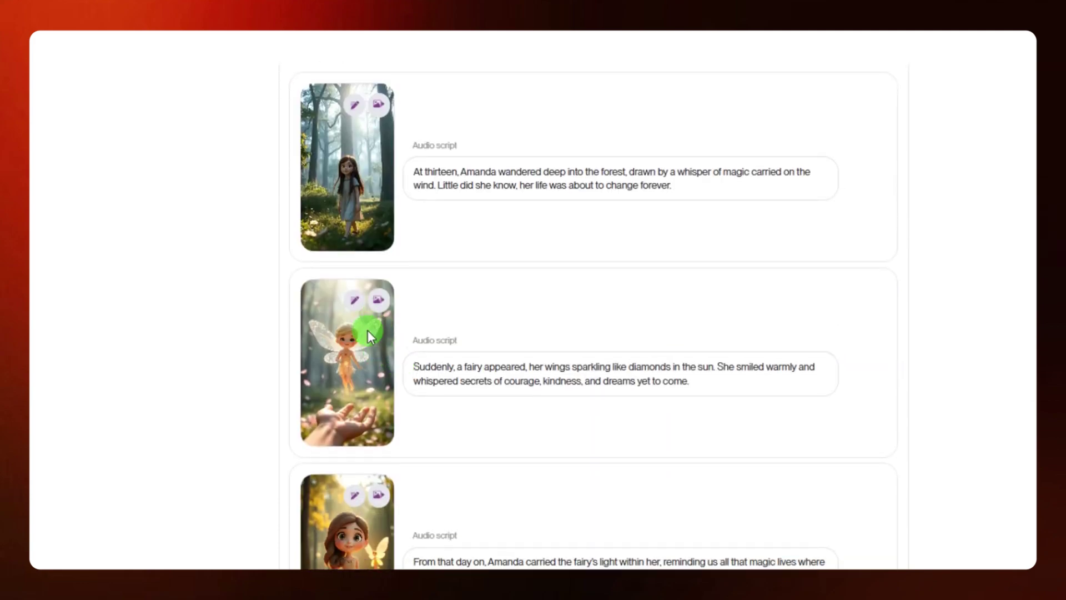
pyautogui.scroll(-1, 379, 502)
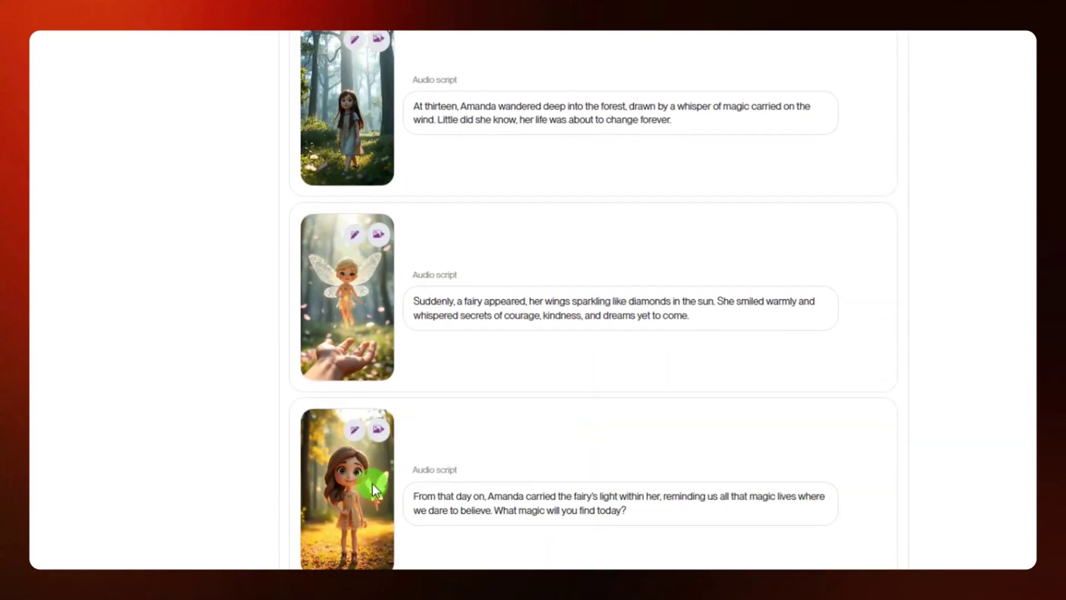
pyautogui.scroll(-2, 372, 489)
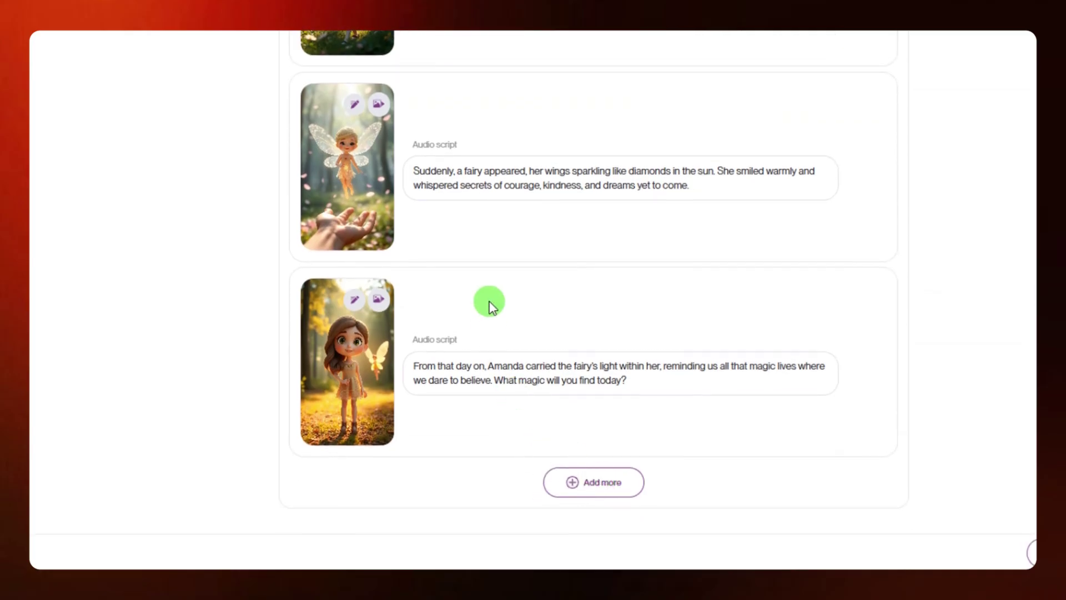
pyautogui.scroll(4, 488, 305)
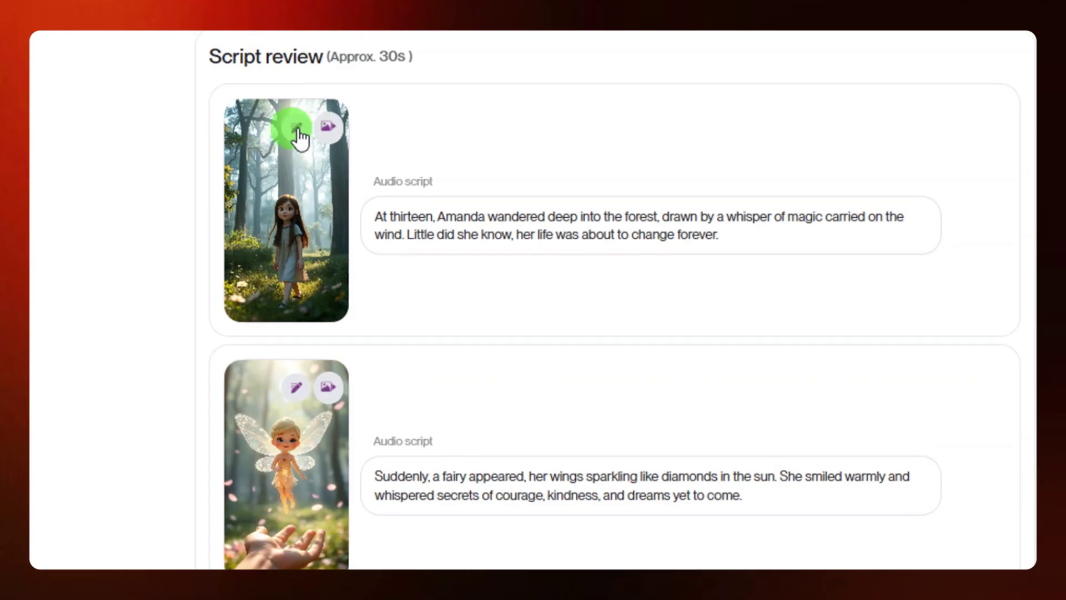
pyautogui.click(298, 130)
# Convert scene 1's forest image into an animated clip, preview it, and close the editor
pyautogui.tripleClick(466, 422)
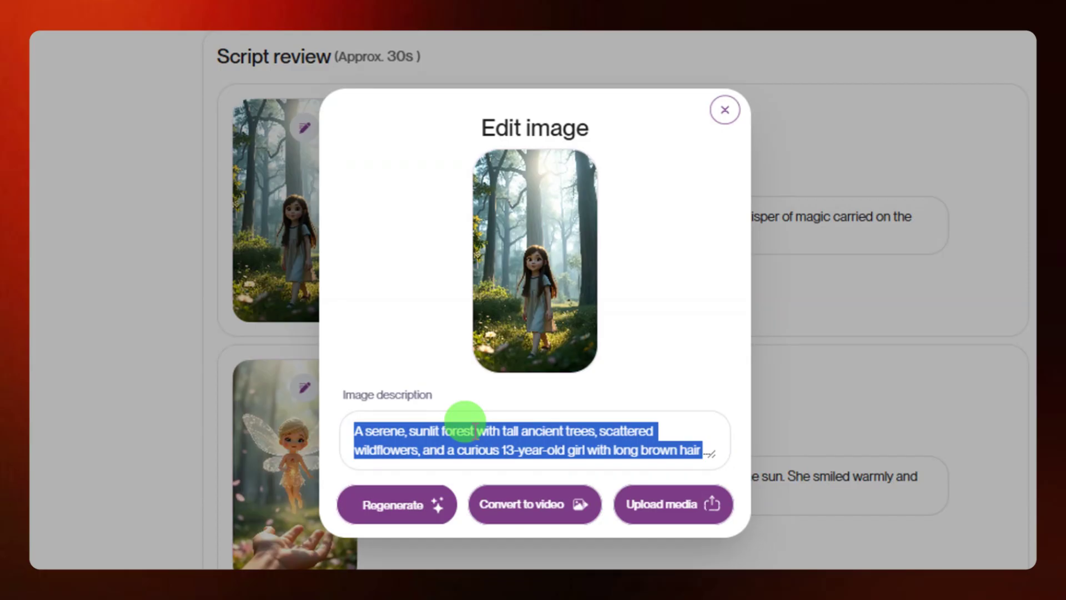
pyautogui.click(476, 432)
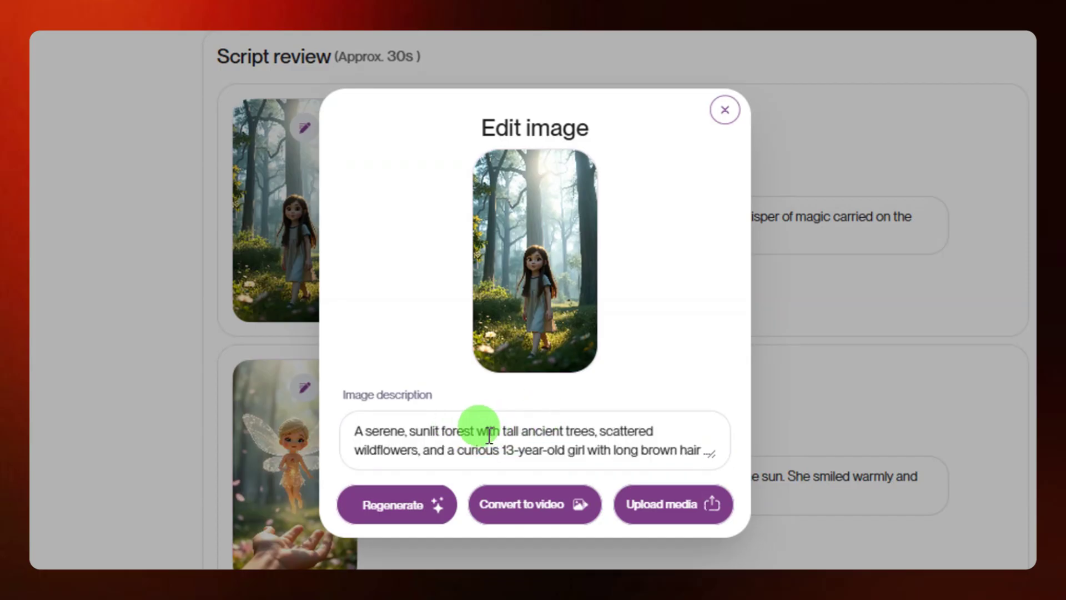
pyautogui.scroll(-1, 439, 478)
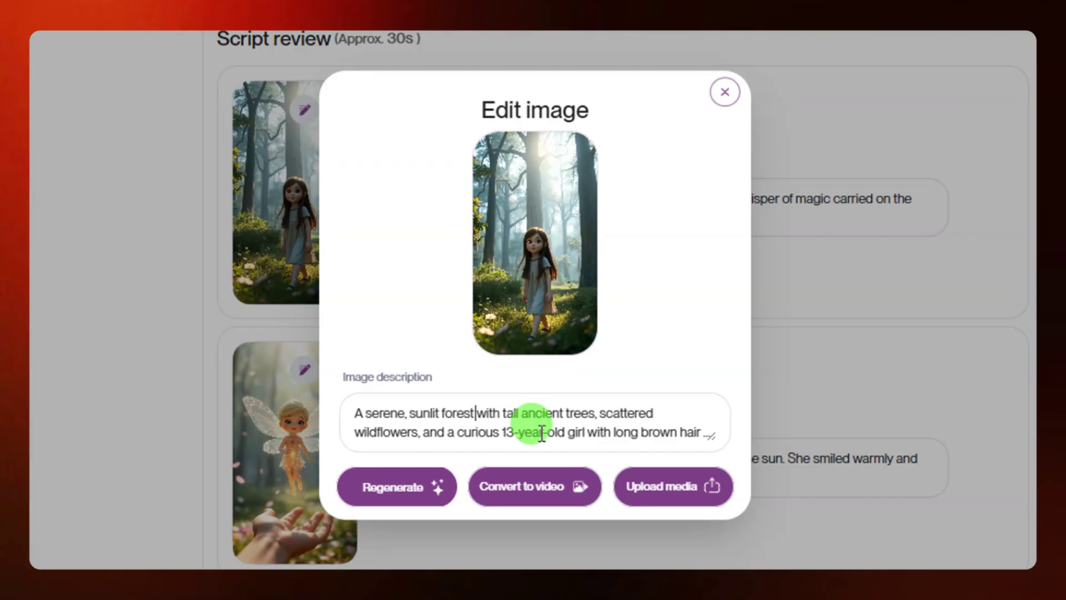
pyautogui.click(541, 487)
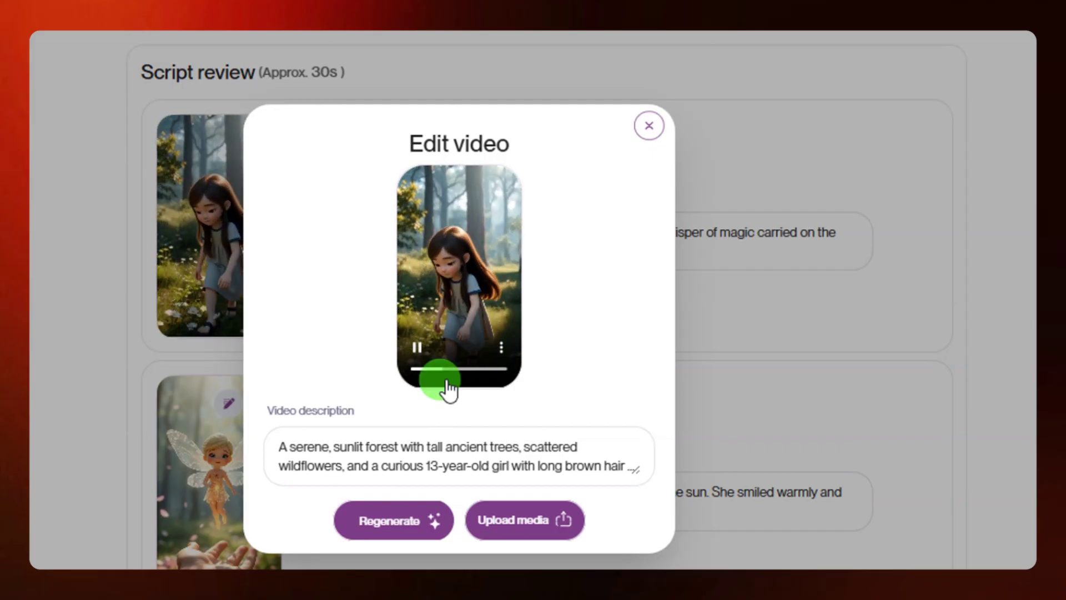
pyautogui.scroll(-1, 433, 445)
pyautogui.scroll(-1, 414, 500)
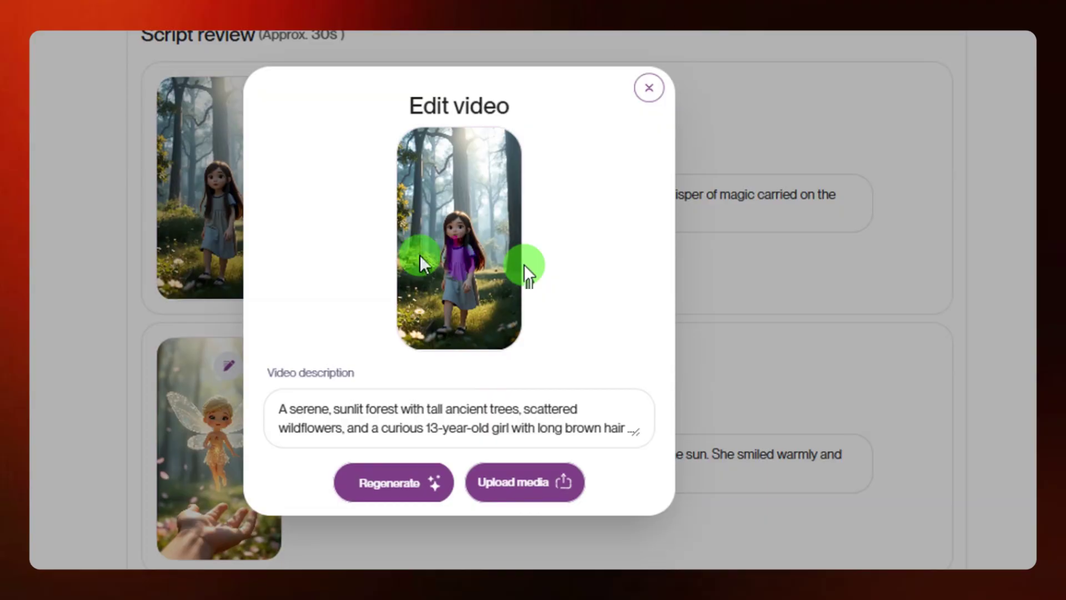
pyautogui.scroll(1, 639, 119)
pyautogui.click(650, 107)
pyautogui.scroll(-4, 350, 334)
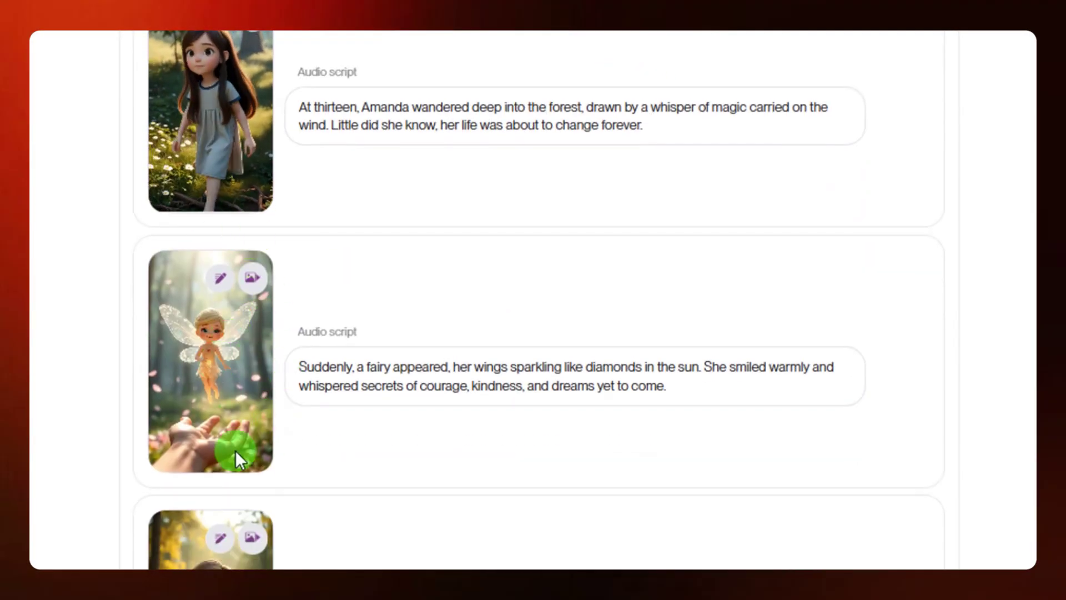
# Skip converting all images and continue to the 24-second video preview with captions
pyautogui.scroll(-2, 244, 466)
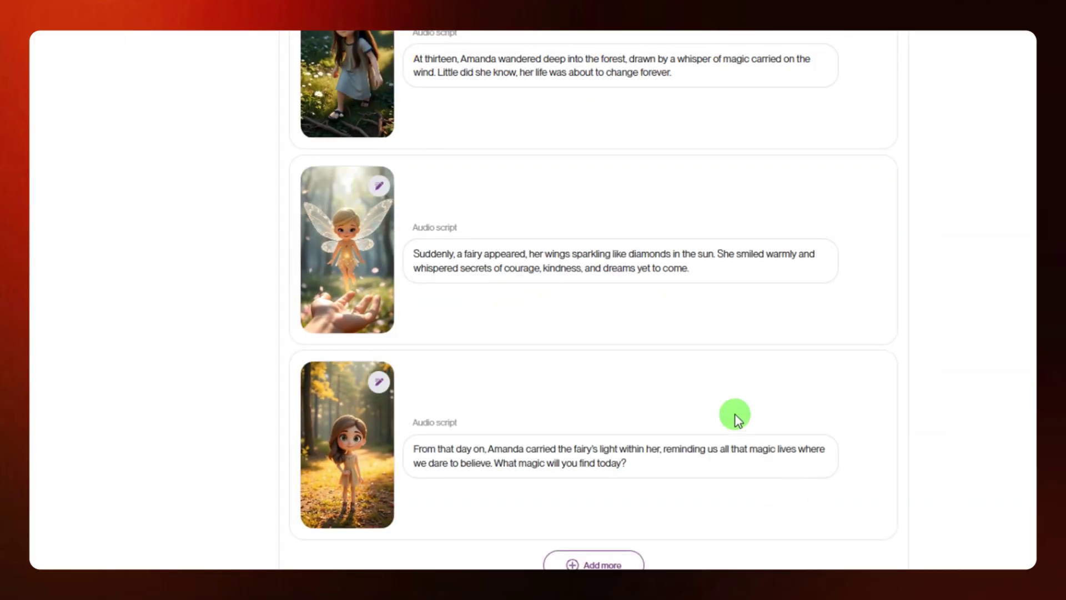
pyautogui.scroll(2, 583, 166)
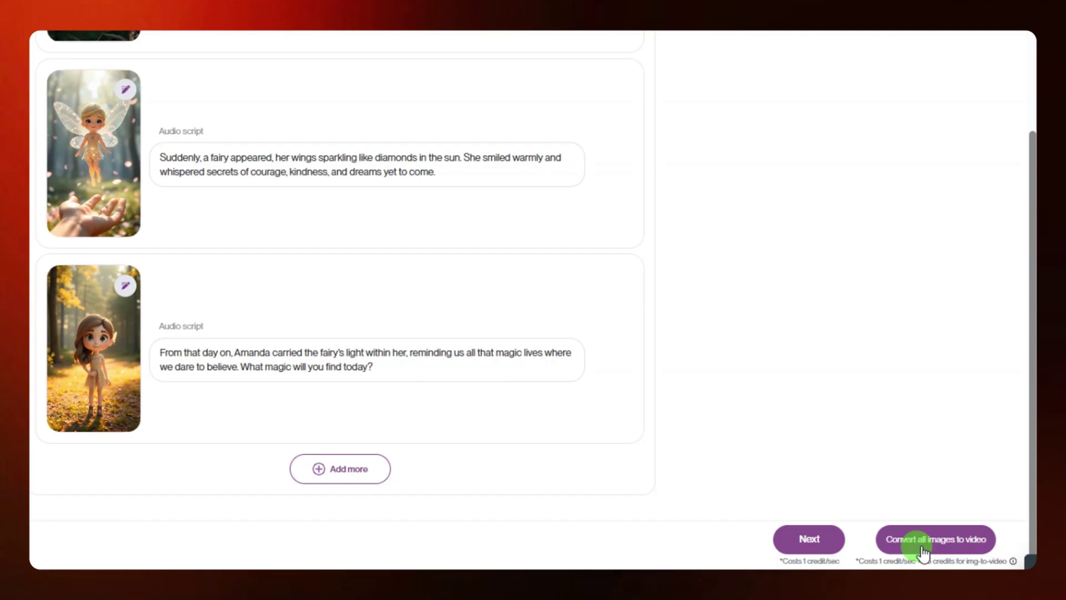
pyautogui.click(812, 540)
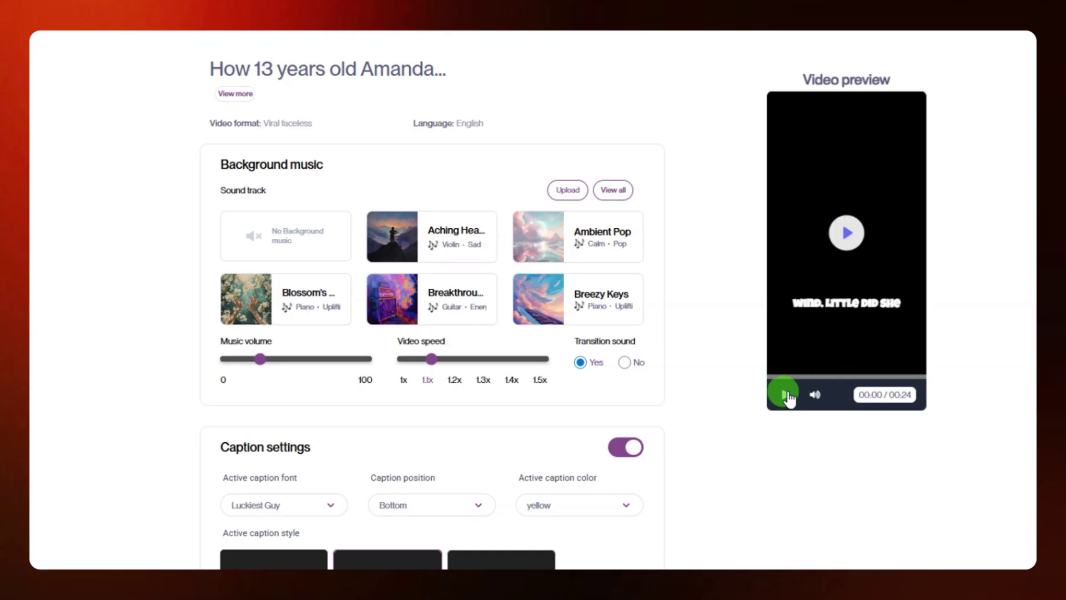
# Play and stop the fairy story preview, then set the video speed to 1x
pyautogui.click(784, 395)
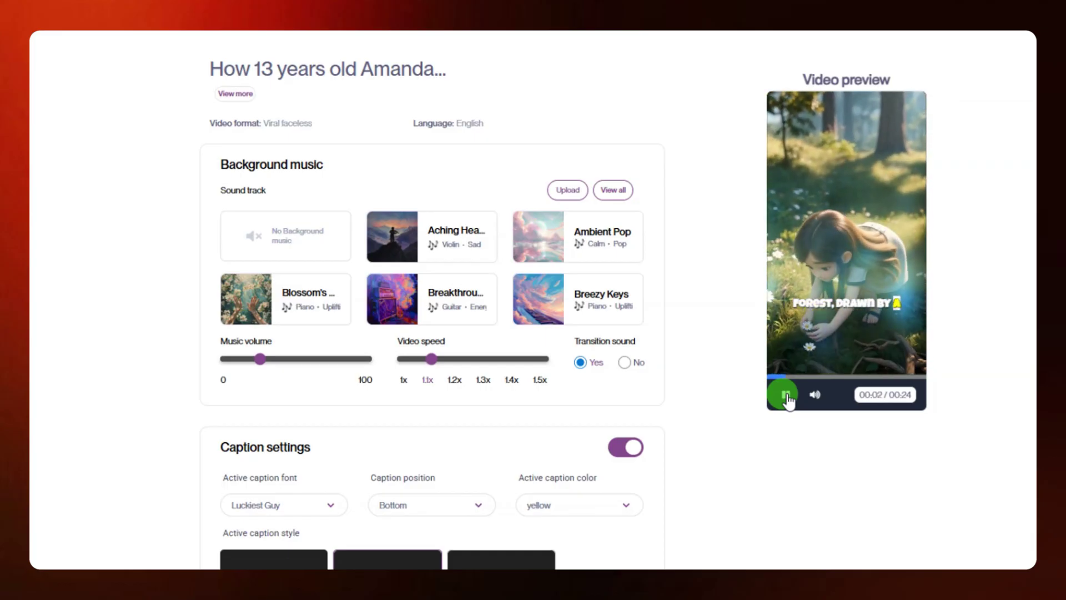
pyautogui.click(786, 395)
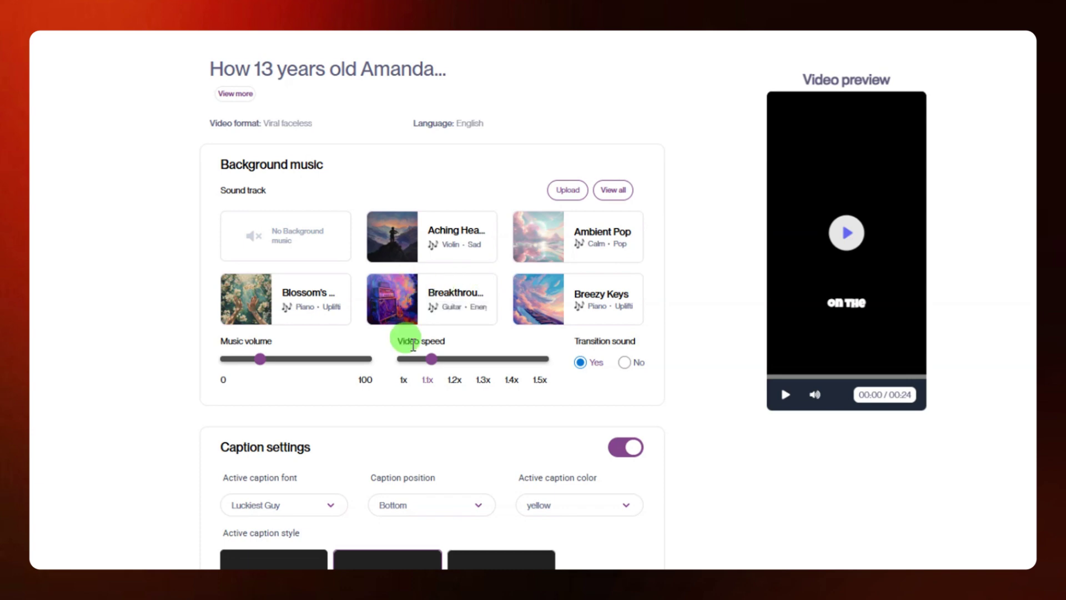
pyautogui.click(786, 395)
pyautogui.click(785, 394)
pyautogui.click(405, 360)
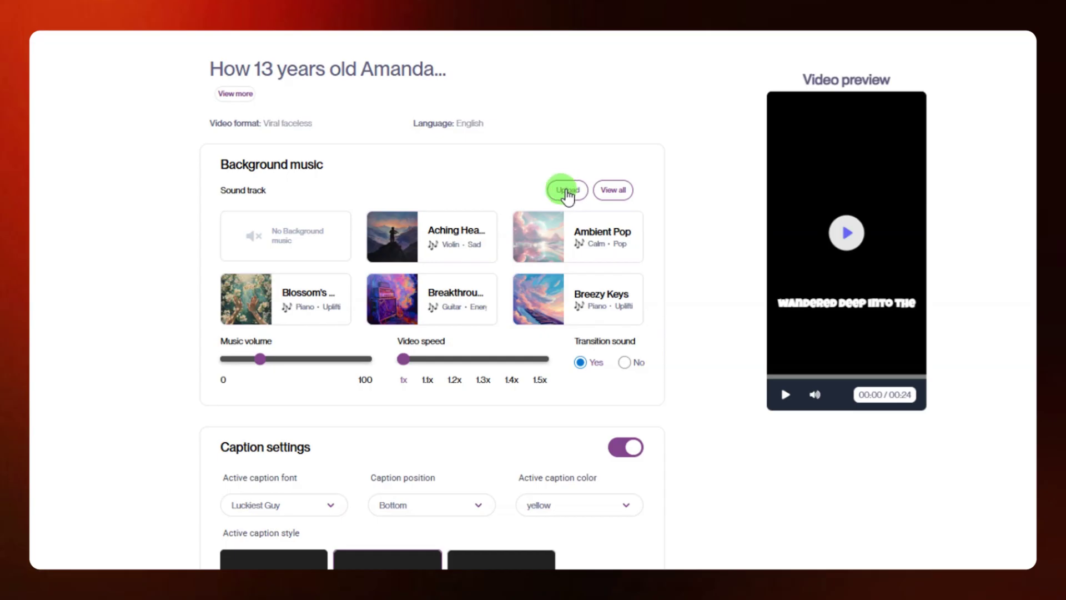
pyautogui.scroll(-3, 555, 222)
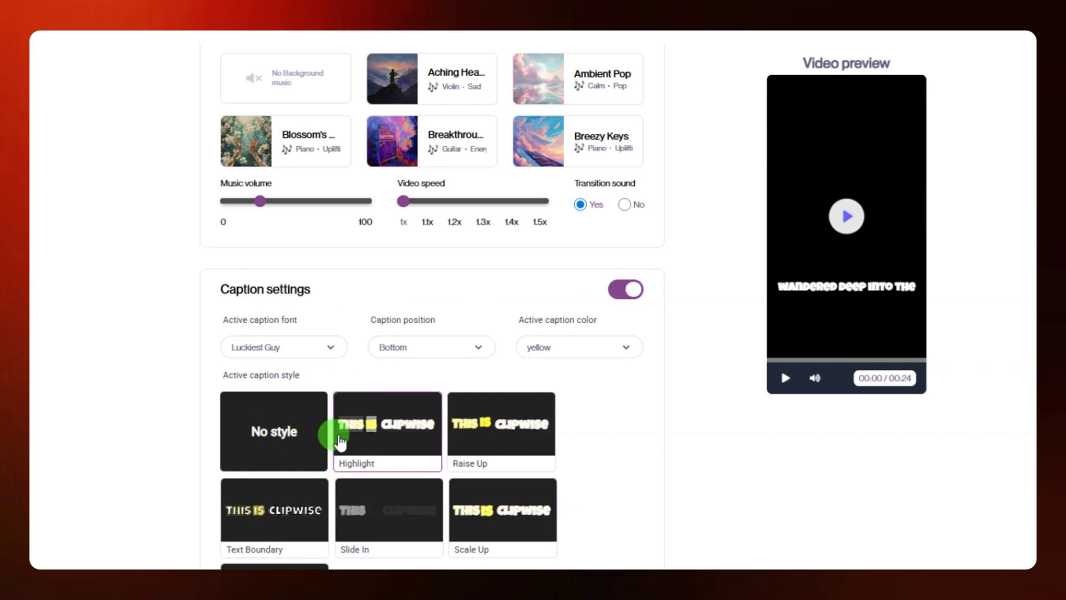
# Keep the captions in Luckiest Guy font, at the bottom, coloured yellow
pyautogui.click(317, 355)
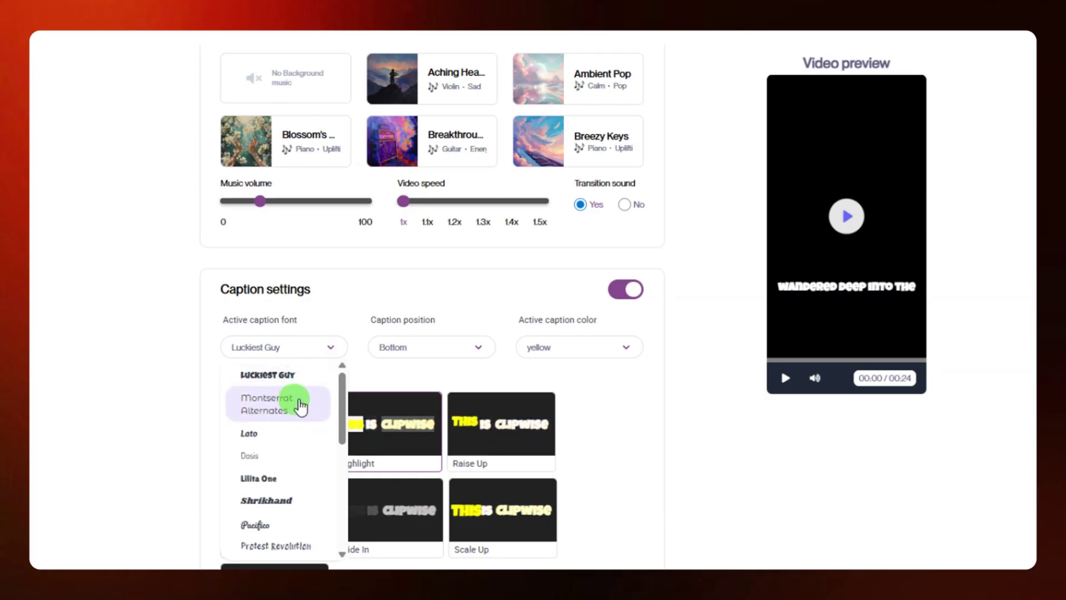
pyautogui.click(317, 356)
pyautogui.click(417, 346)
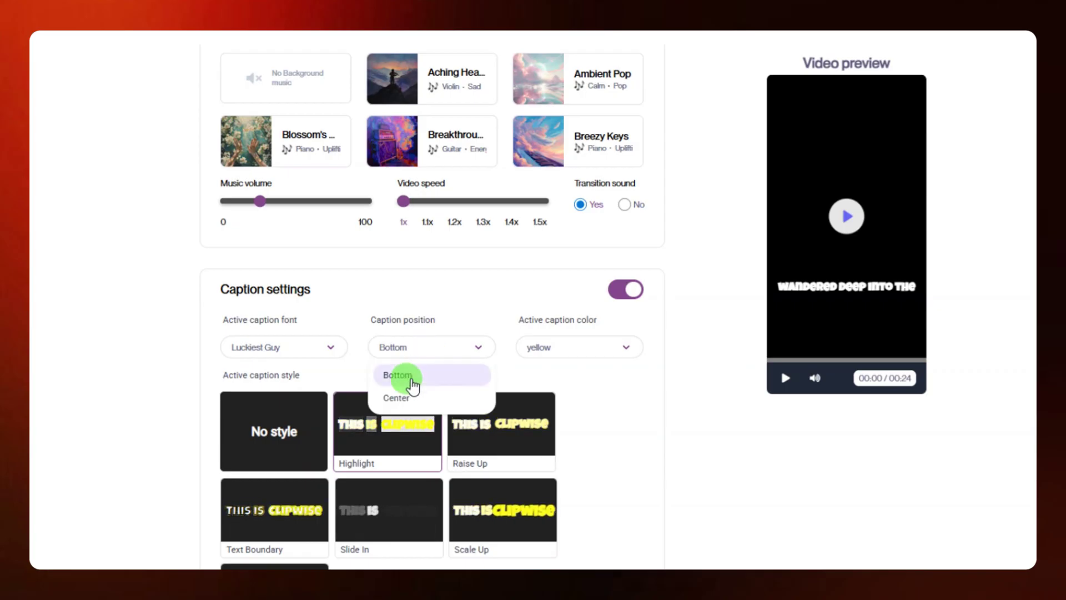
pyautogui.click(466, 355)
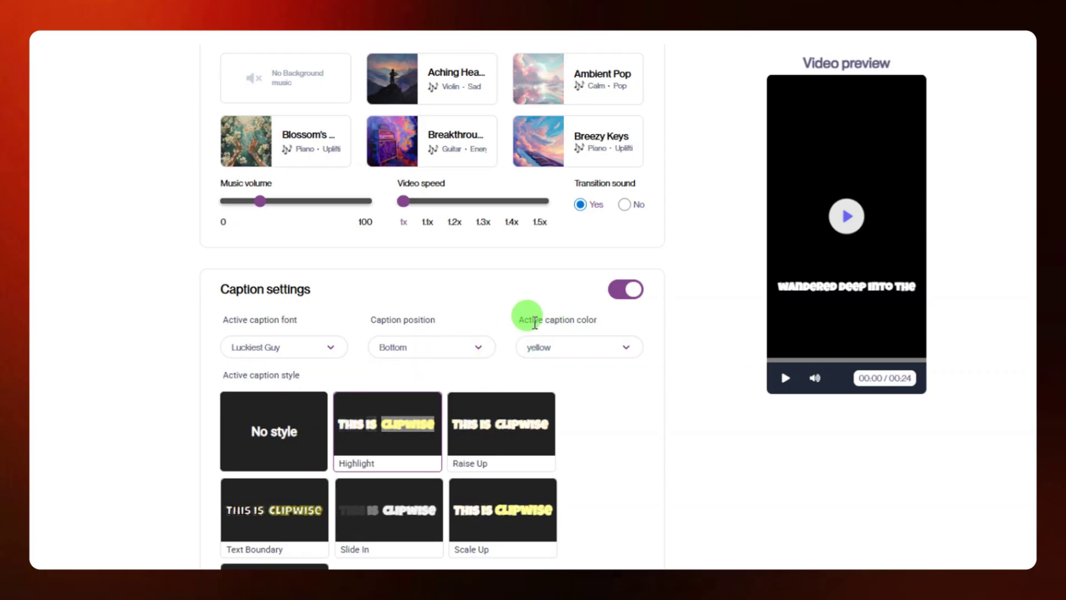
pyautogui.click(611, 347)
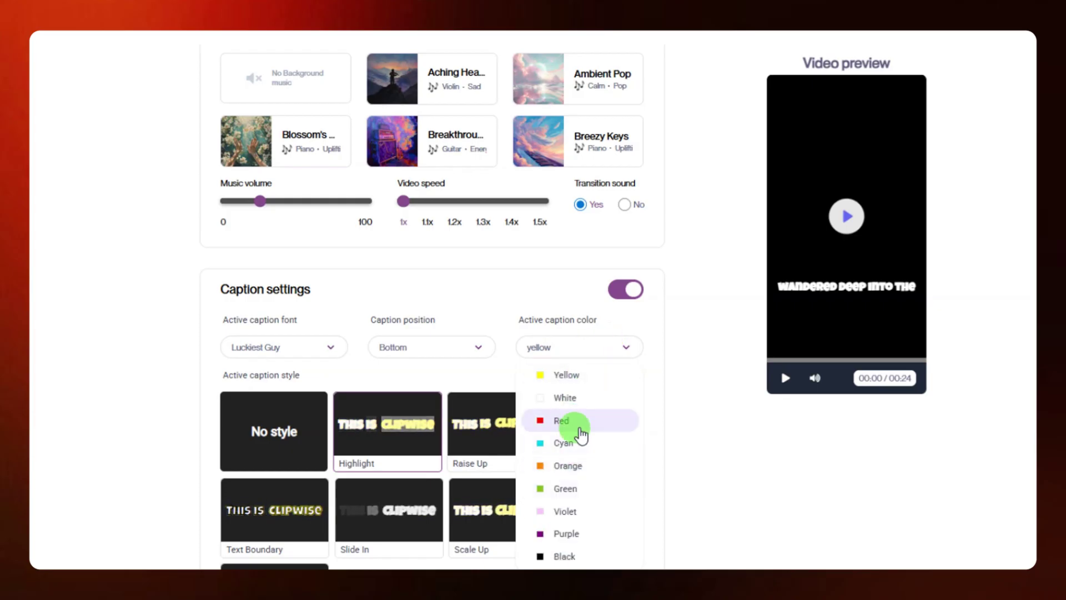
pyautogui.click(624, 349)
# Scroll past the Video overlay settings and generate the finished fairy story video
pyautogui.scroll(-5, 556, 368)
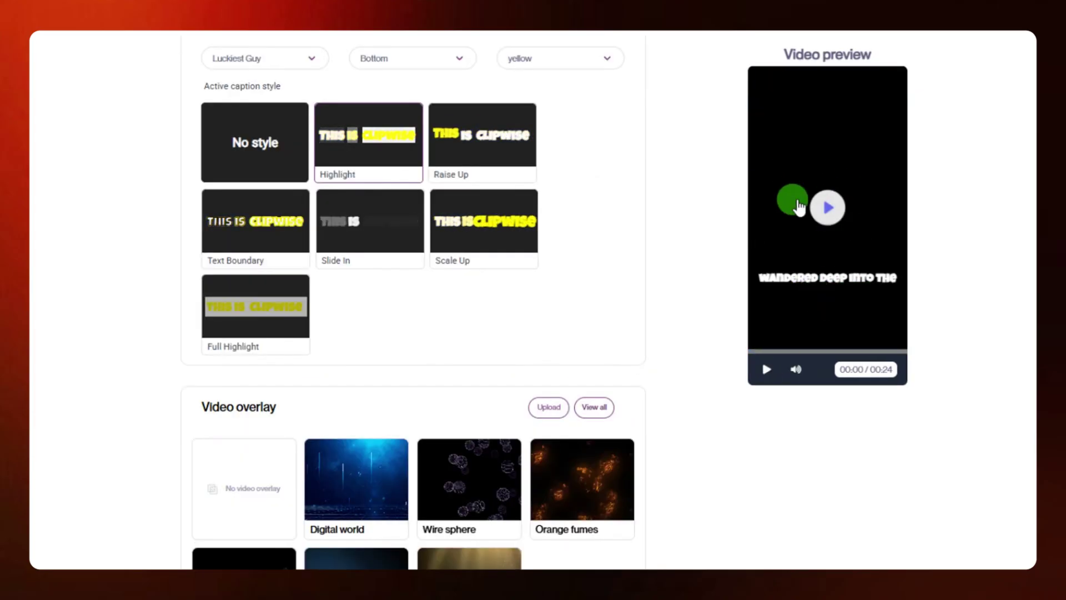
pyautogui.scroll(-1, 485, 491)
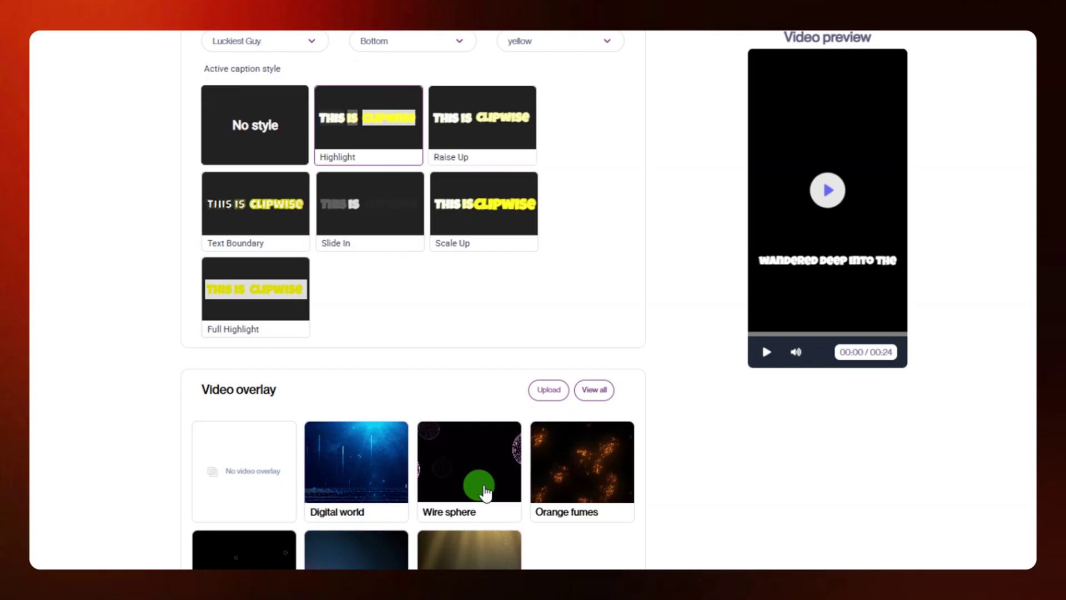
pyautogui.scroll(-1, 439, 511)
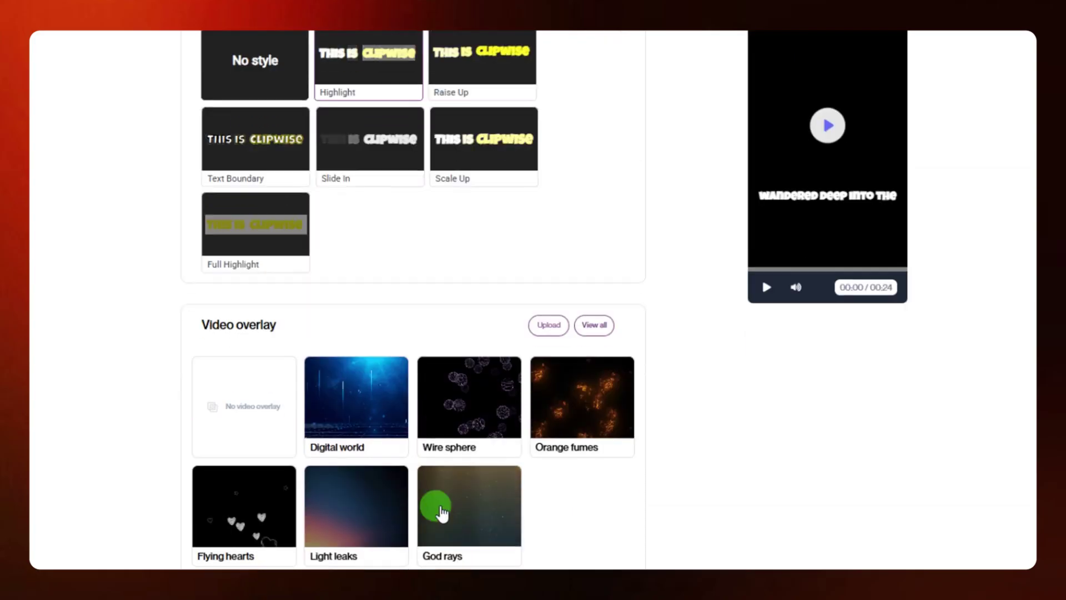
pyautogui.scroll(-1, 422, 507)
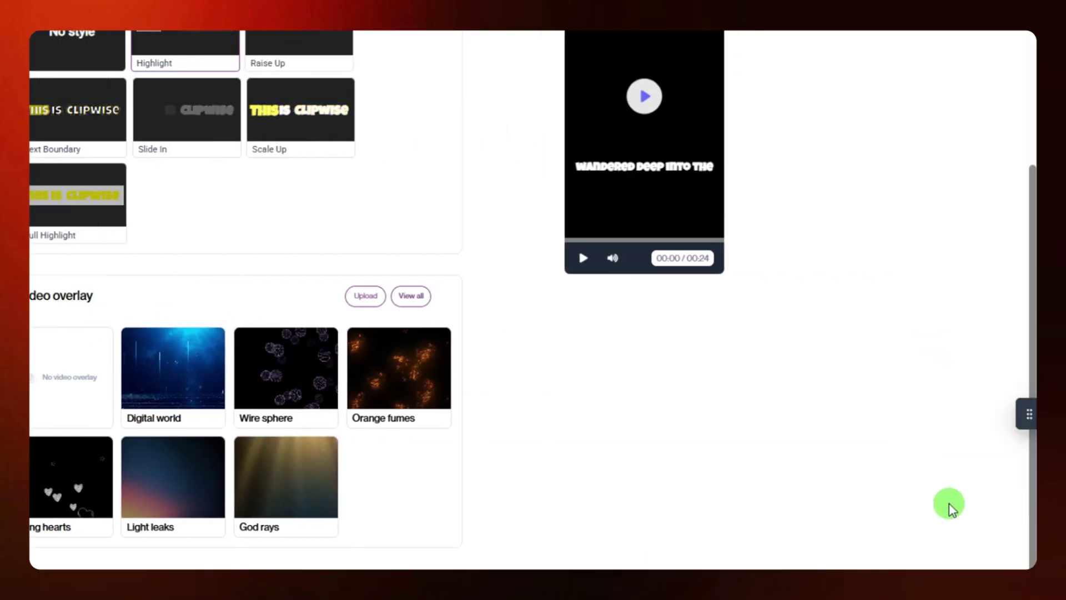
pyautogui.scroll(-1, 951, 508)
pyautogui.click(952, 547)
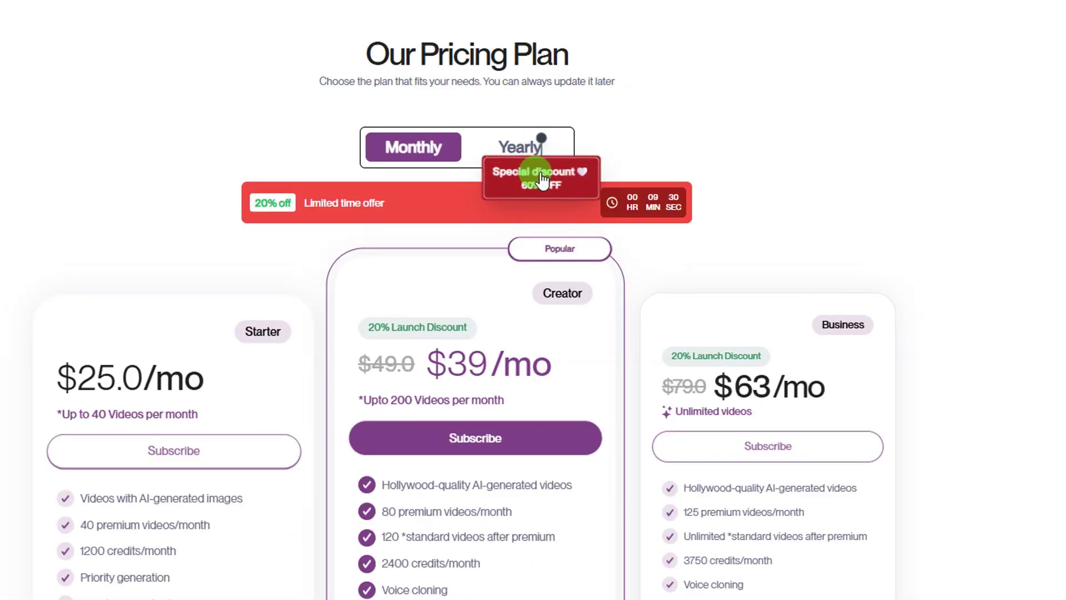
# Switch the pricing plans to yearly billing: Starter $10, Creator $20, Business $32 per month
pyautogui.click(534, 155)
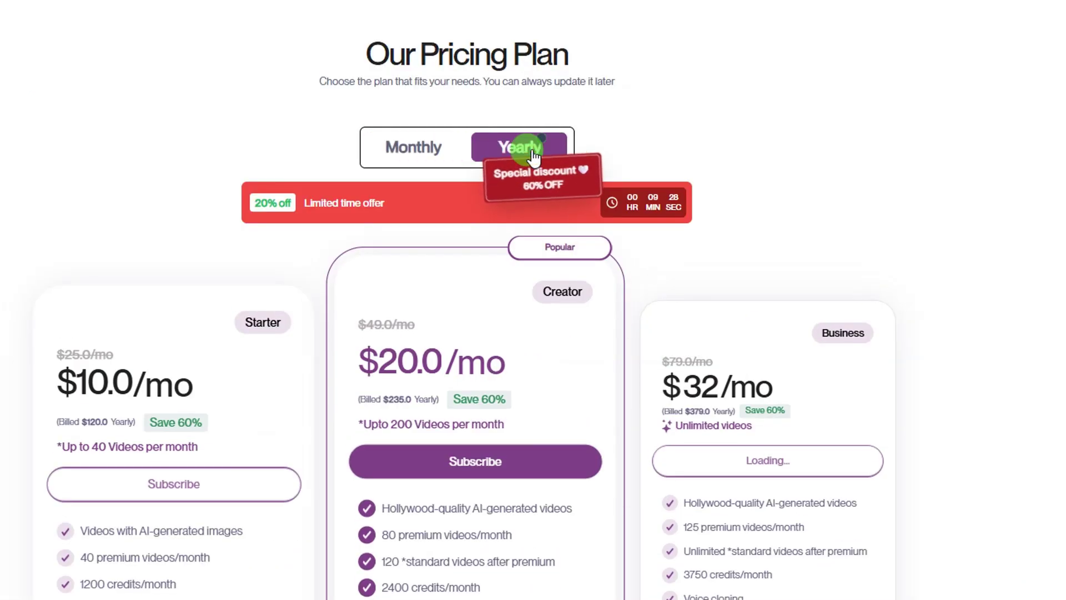